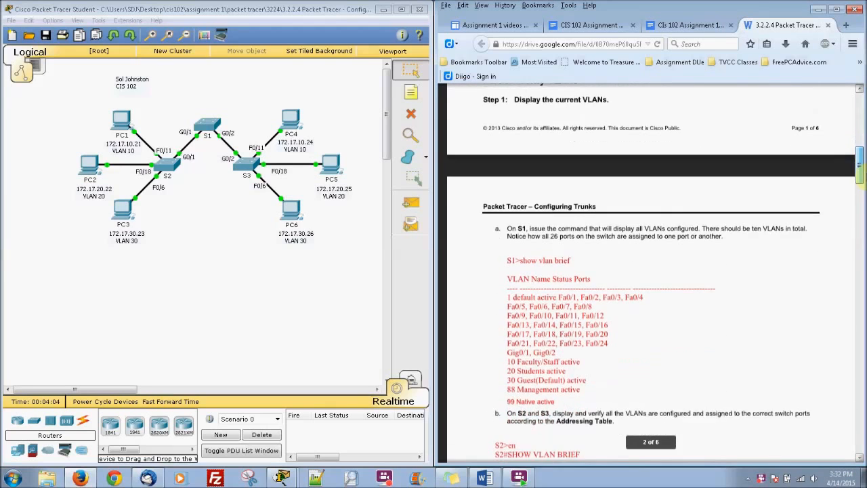
# Run show vlan brief in S1's privileged CLI, listing VLANs 1, 10, 20, 30, 88 and 99 as active
pyautogui.click(209, 125)
pyautogui.moveTo(366, 112); pyautogui.dragTo(150, 108)
pyautogui.click(132, 116)
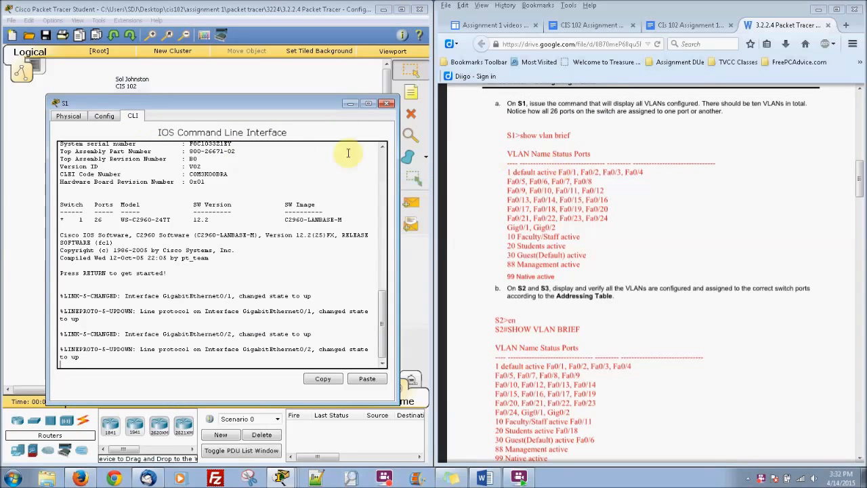
pyautogui.press('Return')
pyautogui.write('en')
pyautogui.press('Return')
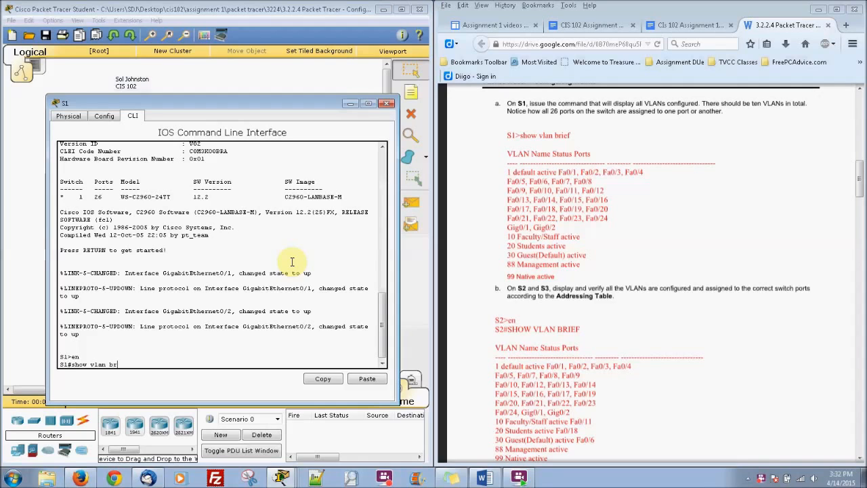
pyautogui.press('Return')
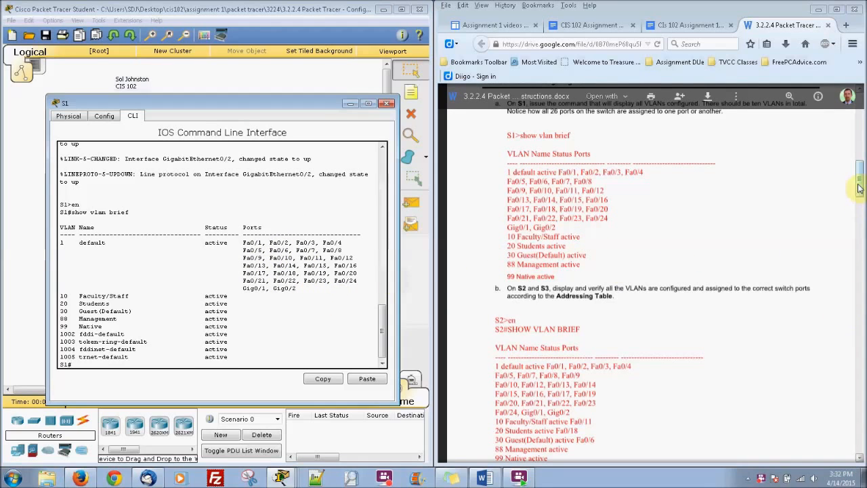
pyautogui.scroll(-3, 862, 205)
pyautogui.scroll(-1, 861, 205)
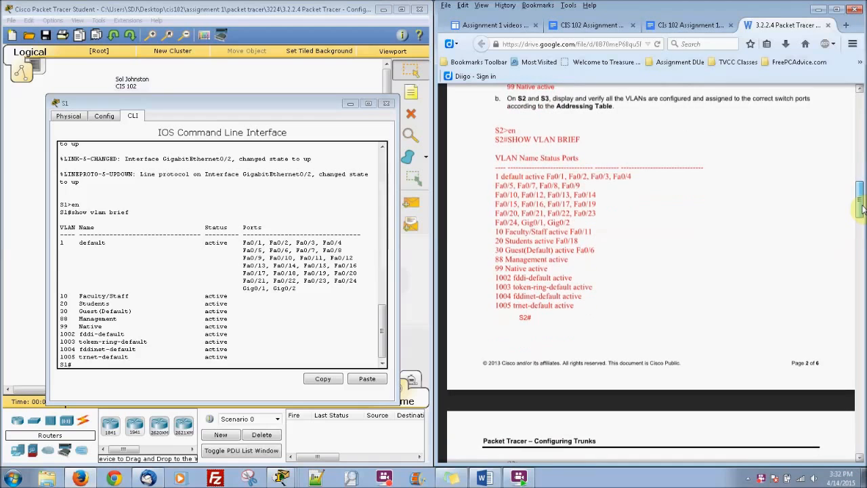
# Close S1's window and enter privileged mode in S2's CLI with en
pyautogui.click(386, 103)
pyautogui.click(156, 164)
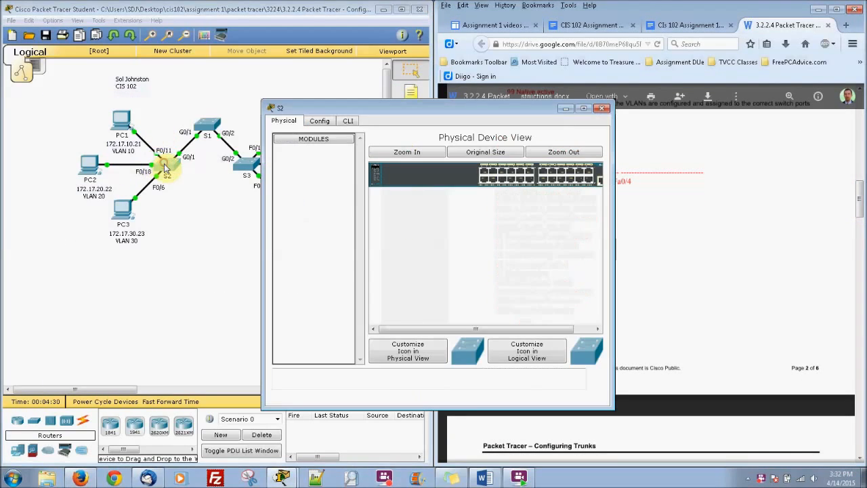
pyautogui.click(352, 122)
pyautogui.moveTo(374, 106); pyautogui.dragTo(161, 96)
pyautogui.press('Return')
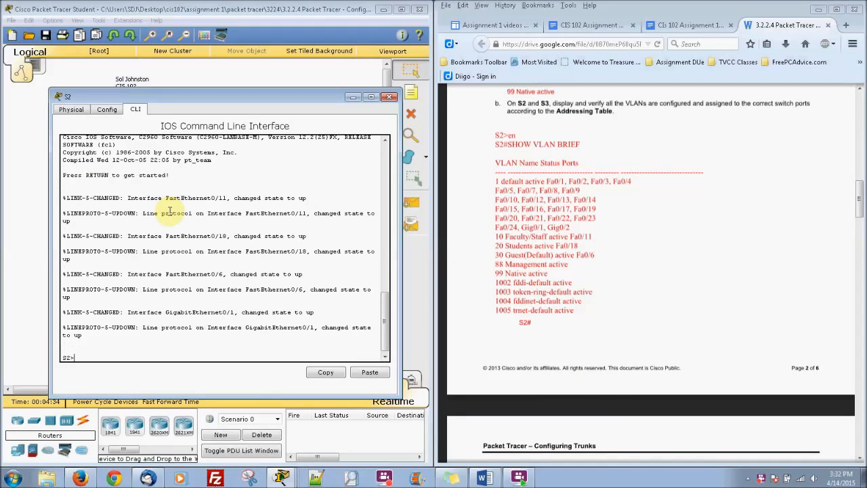
pyautogui.write('en')
pyautogui.press('Return')
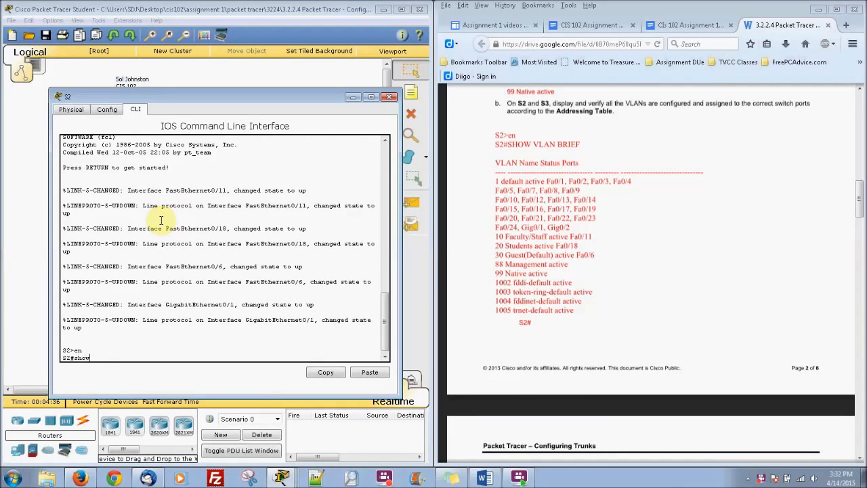
# Run show vlan brief on S2 to confirm Fa0/11, Fa0/18, Fa0/6 in VLANs 10, 20, 30, then close it
pyautogui.write('show vlan brief')
pyautogui.press('Return')
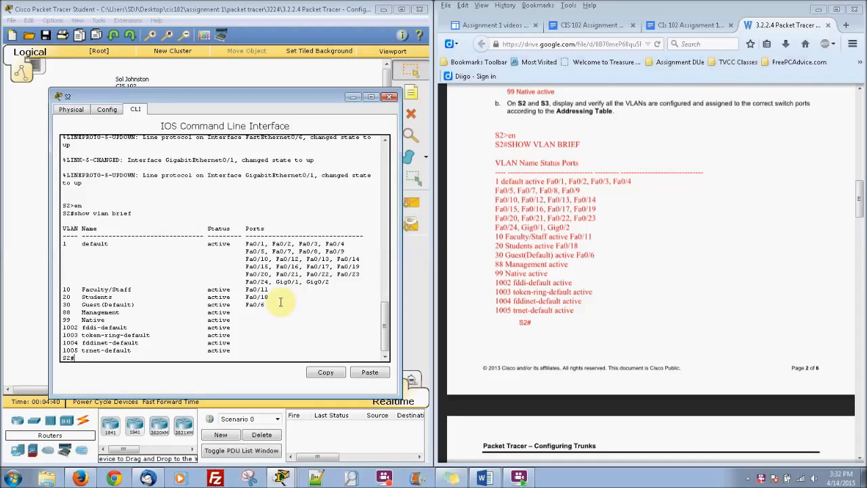
pyautogui.click(391, 99)
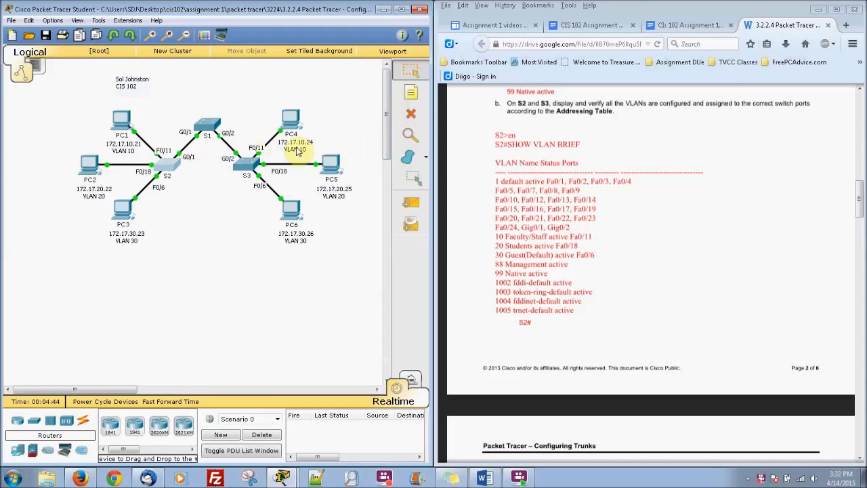
pyautogui.click(243, 164)
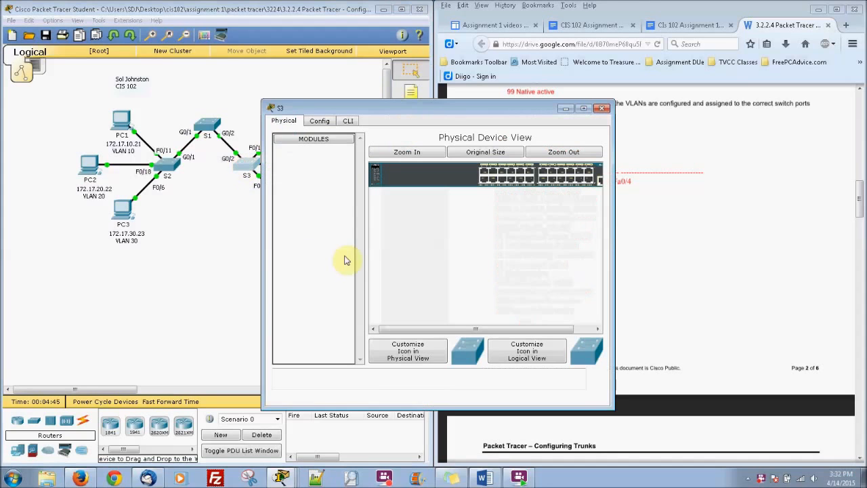
# Run show vlan brief in S3's privileged CLI, showing Fa0/11, Fa0/18, Fa0/6 in VLANs 10, 20, 30
pyautogui.click(345, 120)
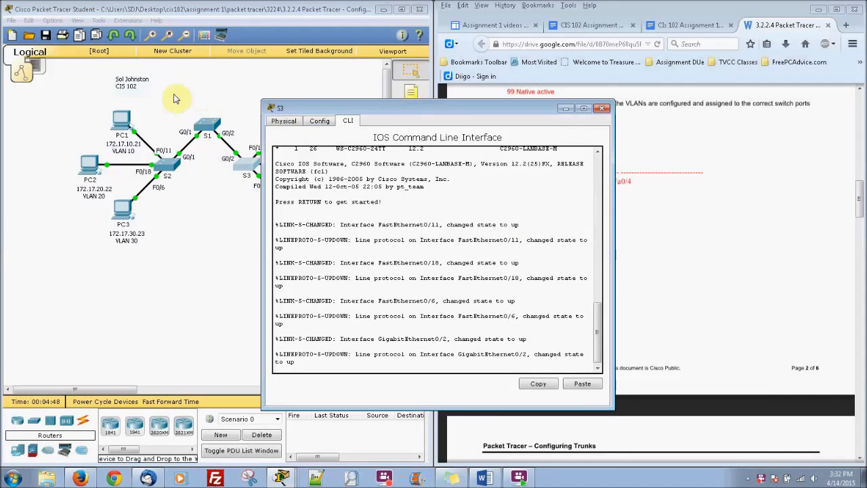
pyautogui.moveTo(374, 107); pyautogui.dragTo(184, 91)
pyautogui.press('Return')
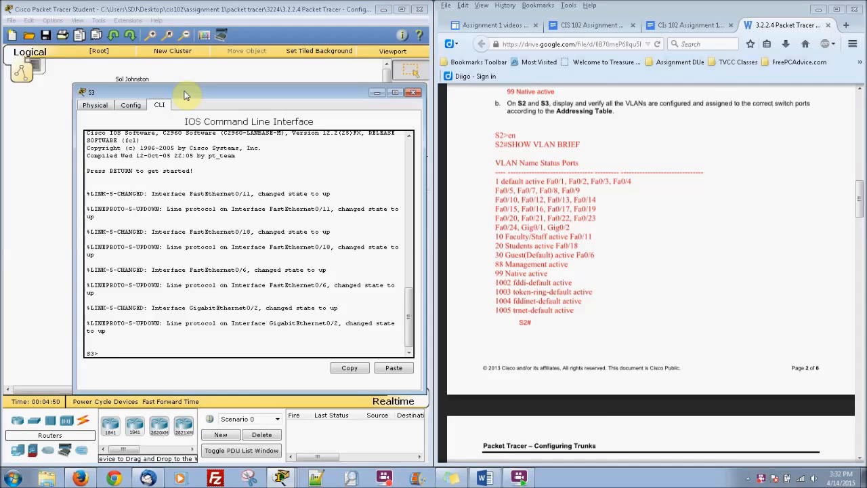
pyautogui.write('en')
pyautogui.press('Return')
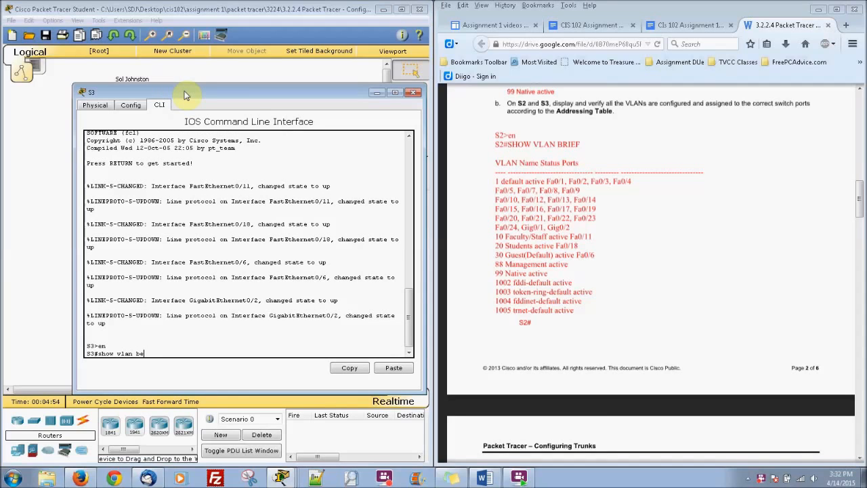
pyautogui.write('show vlan brief')
pyautogui.press('Return')
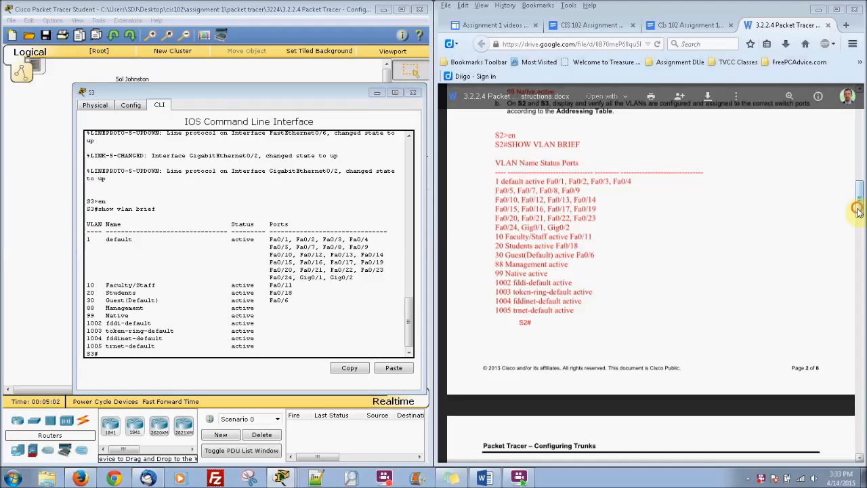
pyautogui.scroll(-3, 856, 217)
pyautogui.scroll(-7, 858, 224)
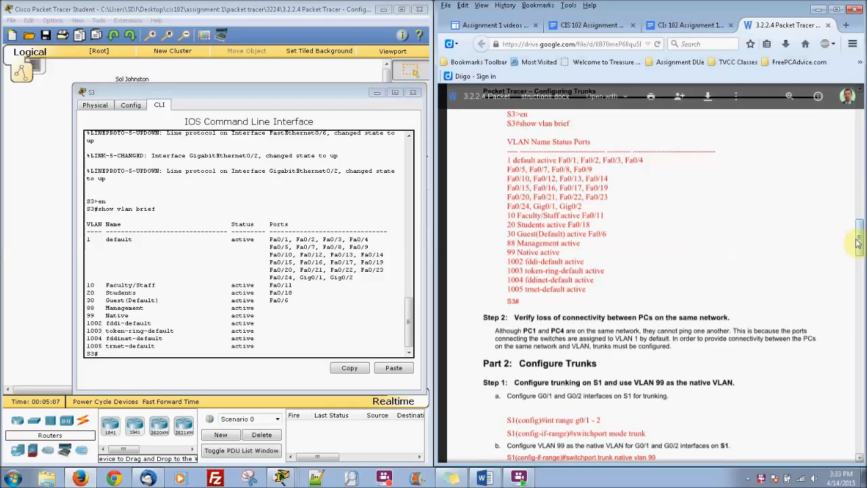
pyautogui.moveTo(859, 250); pyautogui.dragTo(861, 278)
pyautogui.click(275, 256)
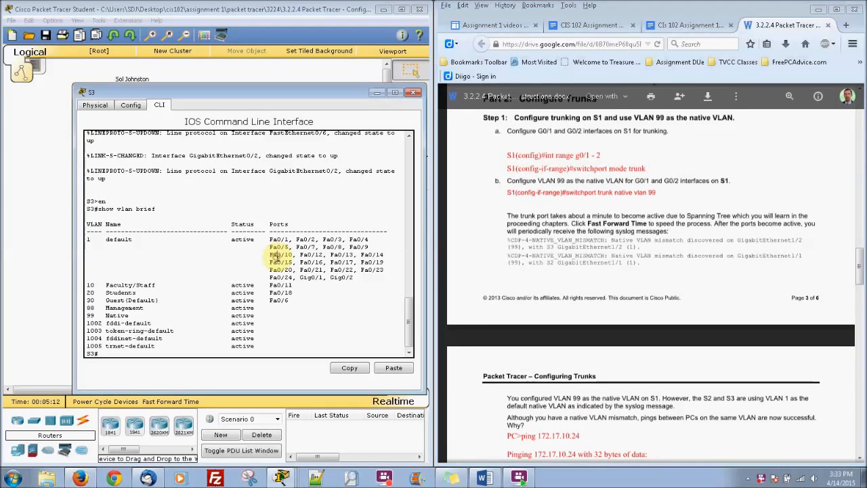
# Close S3 and reopen S1's CLI in global configuration mode with conf t
pyautogui.click(379, 92)
pyautogui.click(205, 125)
pyautogui.click(407, 109)
pyautogui.moveTo(406, 108); pyautogui.dragTo(220, 96)
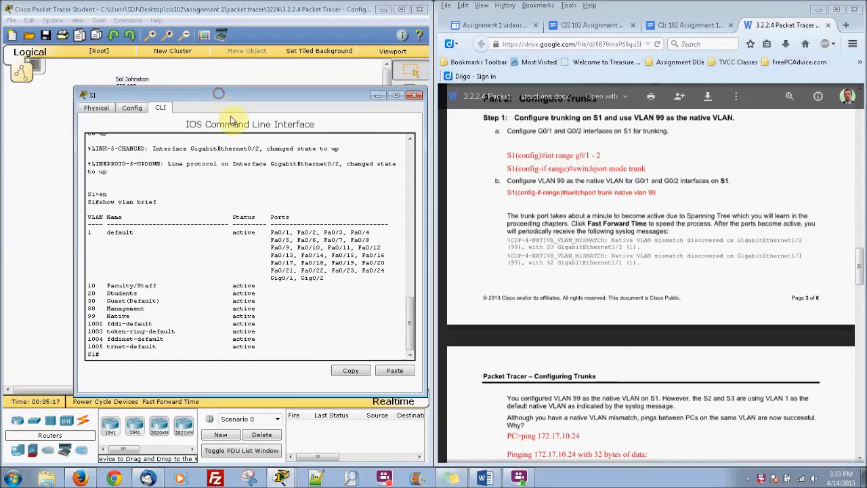
pyautogui.press('Return')
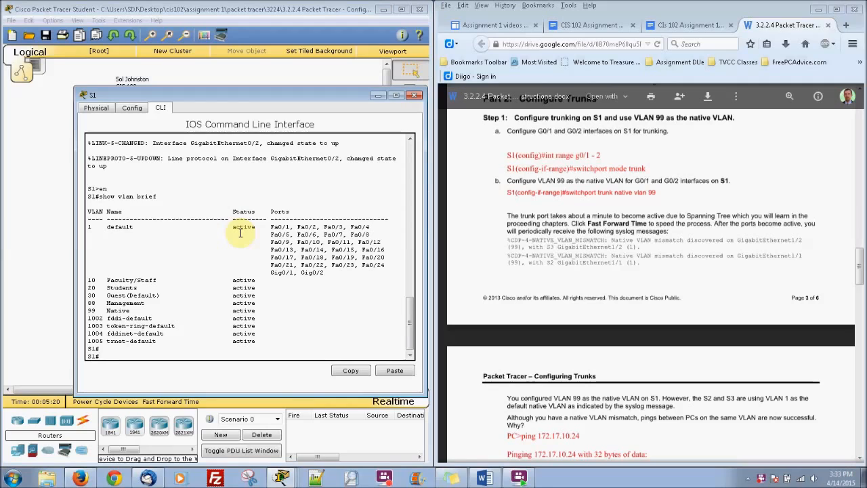
pyautogui.write('conf t')
pyautogui.press('Return')
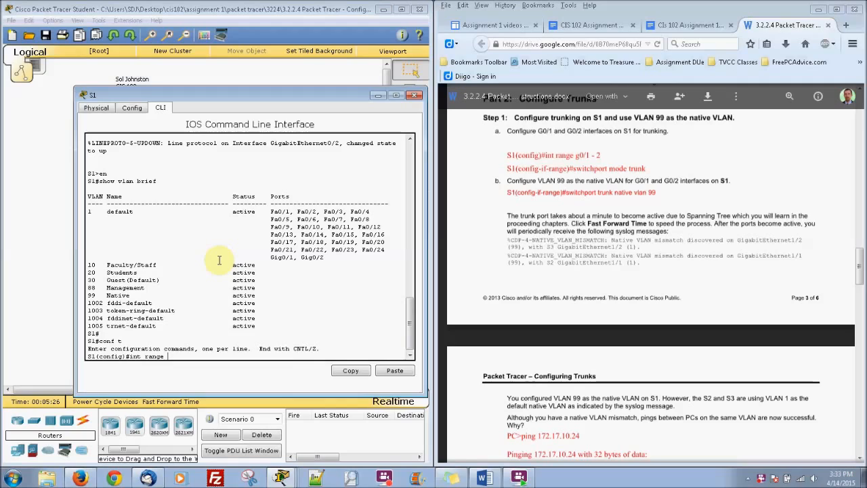
# Select interface range G0/1-2 on S1 and set both ports to trunk mode
pyautogui.write('int range g0.1-2')
pyautogui.press('BackSpace')
pyautogui.press('BackSpace')
pyautogui.press('BackSpace')
pyautogui.press('Return')
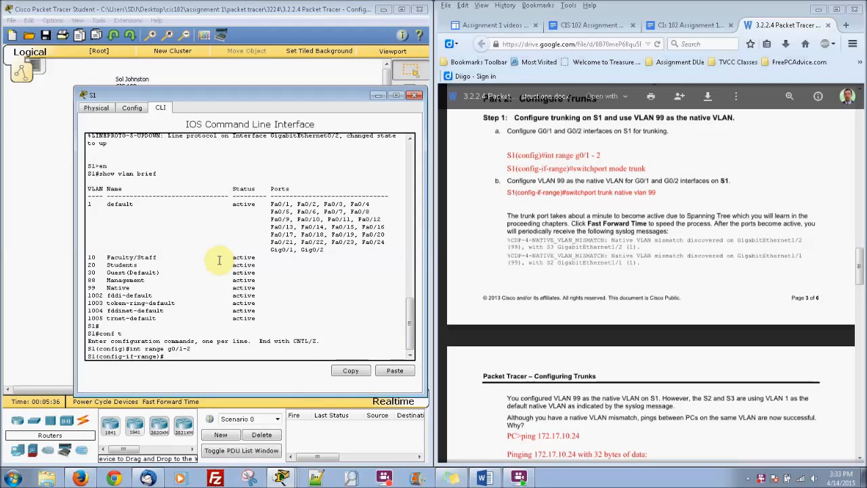
pyautogui.write('switchport mode trunk')
pyautogui.press('Return')
pyautogui.press('Return')
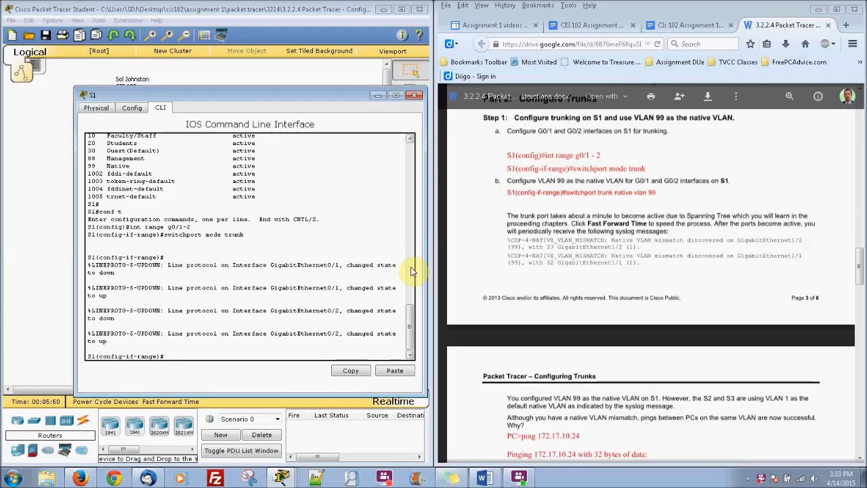
# Make VLAN 99 the native VLAN on S1's G0/1 and G0/2 trunks
pyautogui.write('swit')
pyautogui.press('Tab')
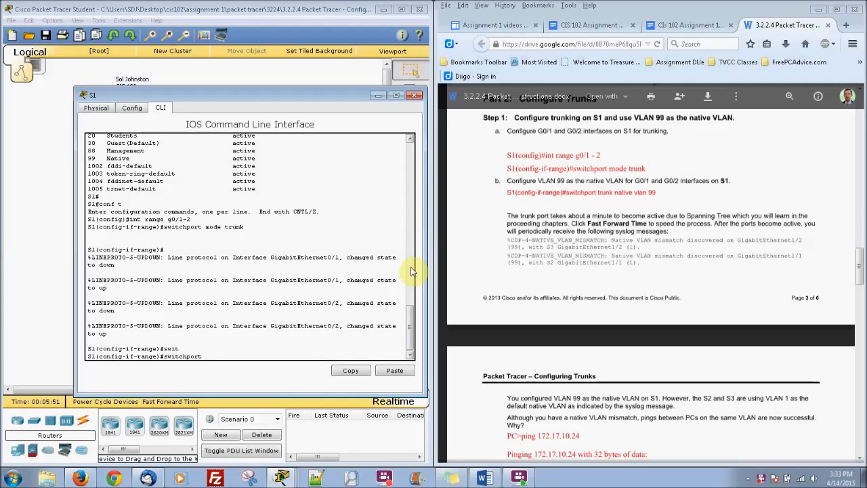
pyautogui.write('trunk')
pyautogui.write('native vlan 99')
pyautogui.press('Return')
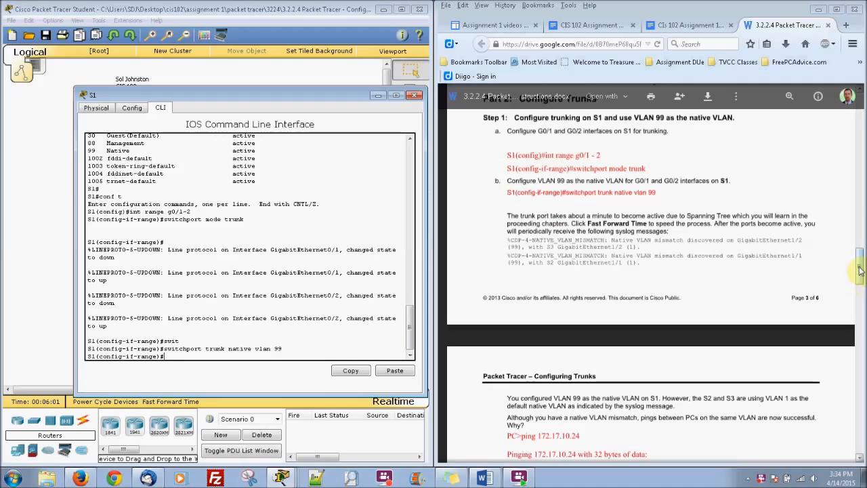
pyautogui.scroll(-2, 860, 271)
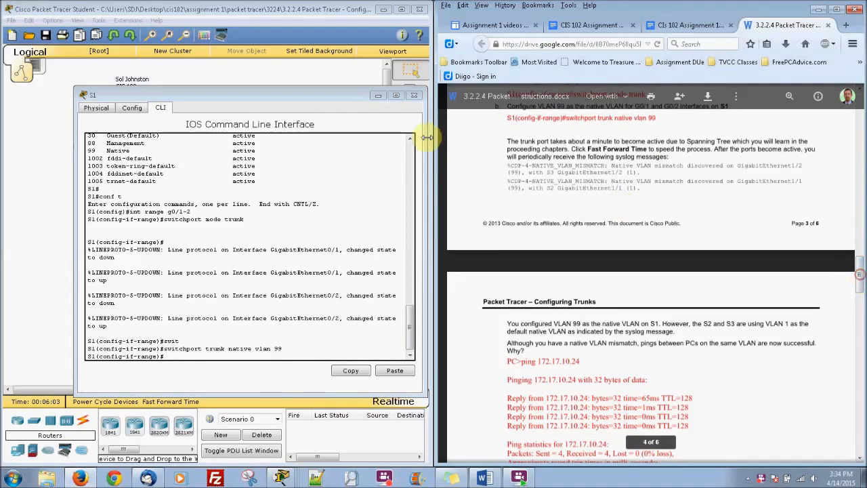
pyautogui.moveTo(279, 99); pyautogui.dragTo(464, 64)
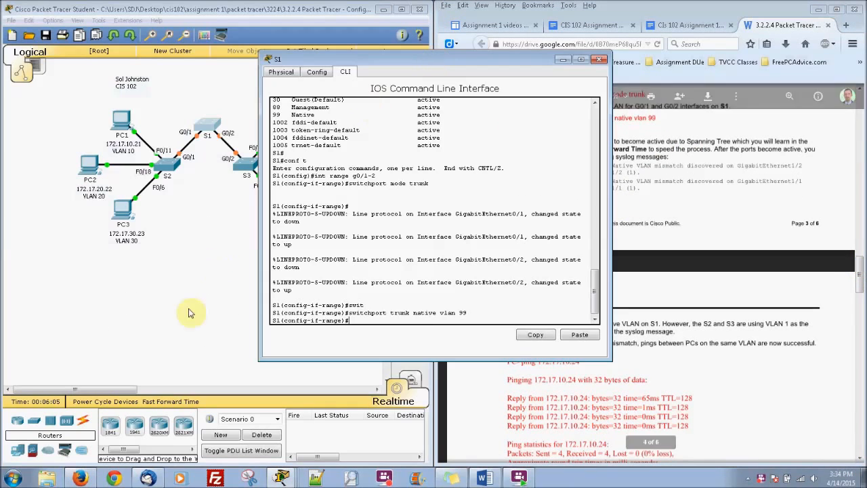
# Advance simulation time so S1's trunks come up, showing native VLAN mismatch messages
pyautogui.click(174, 403)
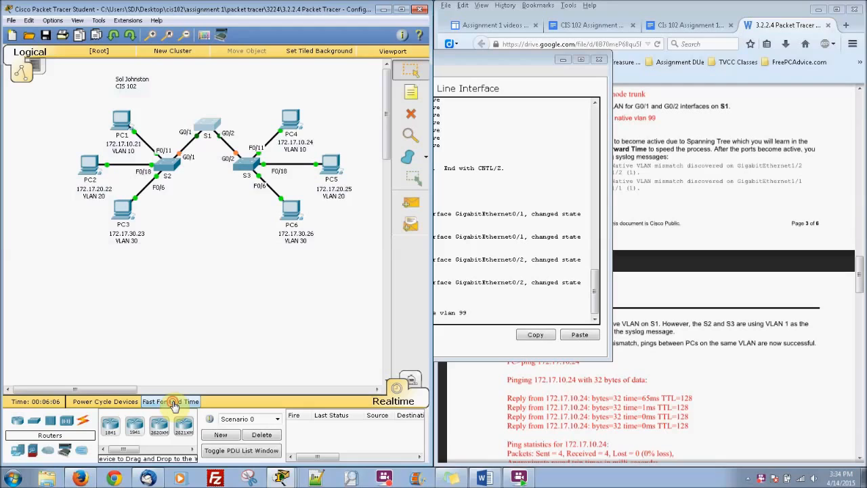
pyautogui.click(174, 403)
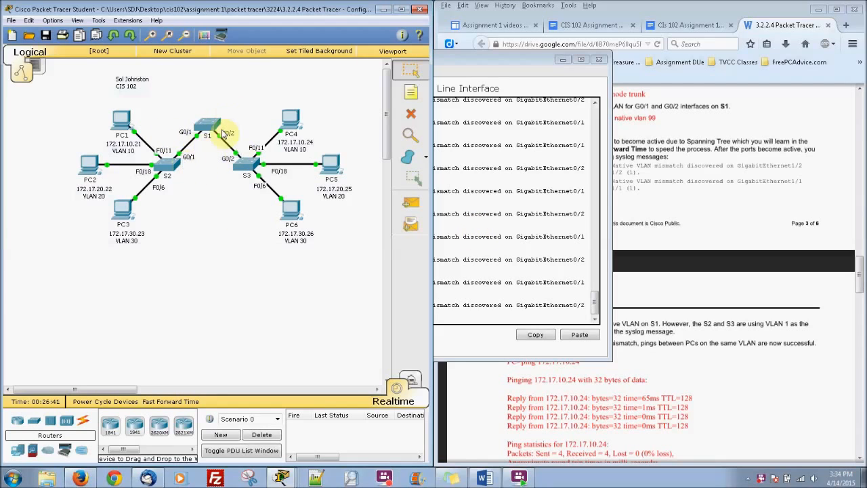
pyautogui.click(544, 166)
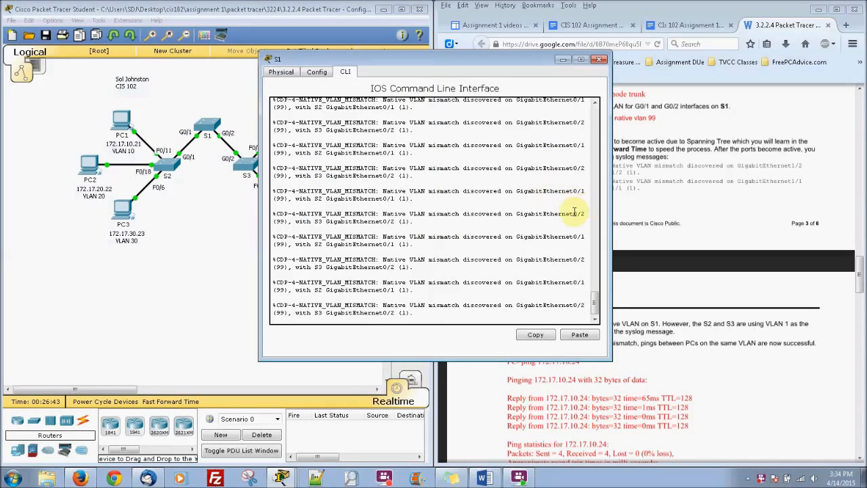
pyautogui.press('Return')
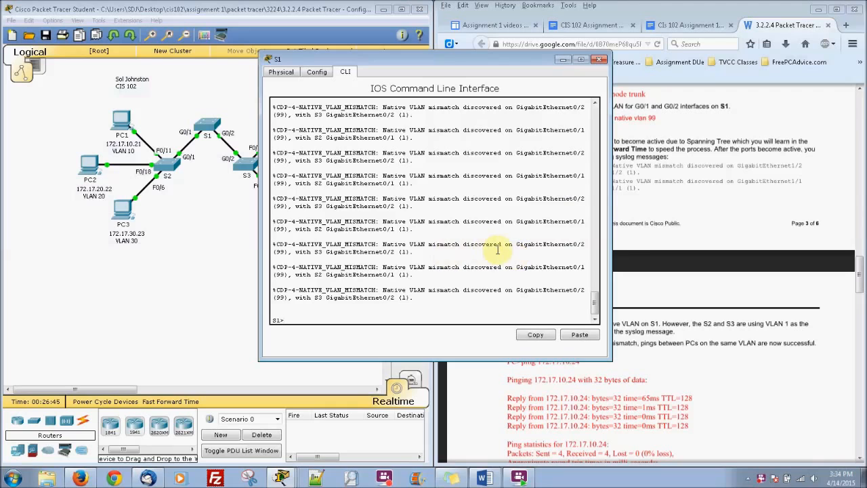
# Scroll the lab instructions to 'Verify trunking', then close S1's window
pyautogui.click(714, 225)
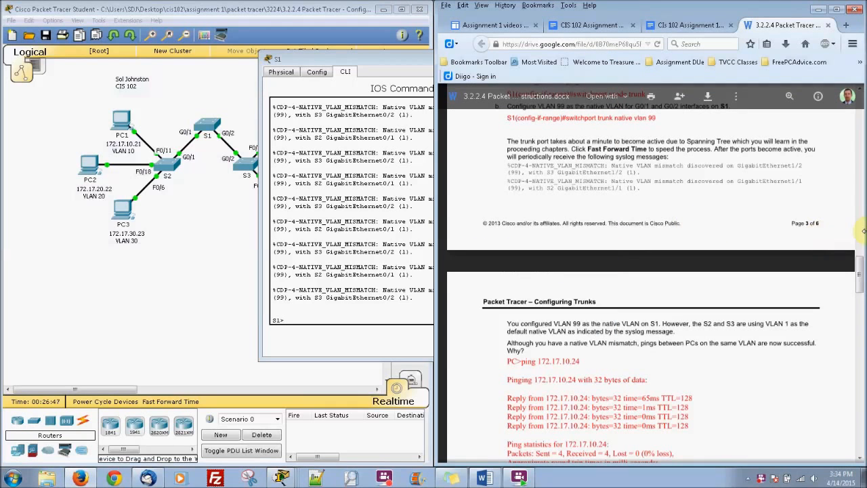
pyautogui.scroll(-3, 861, 285)
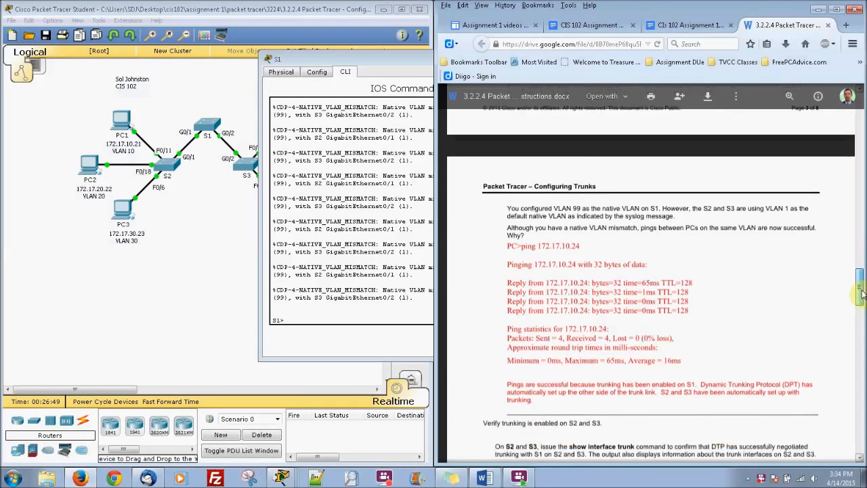
pyautogui.scroll(-2, 861, 302)
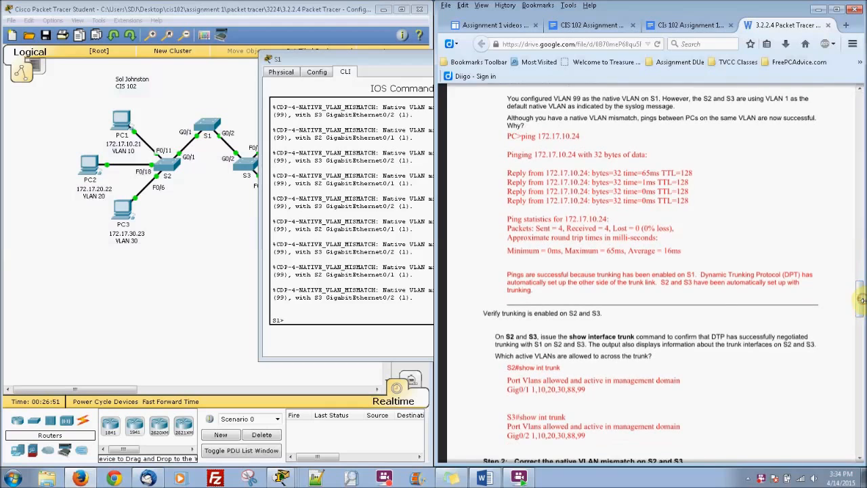
pyautogui.click(410, 59)
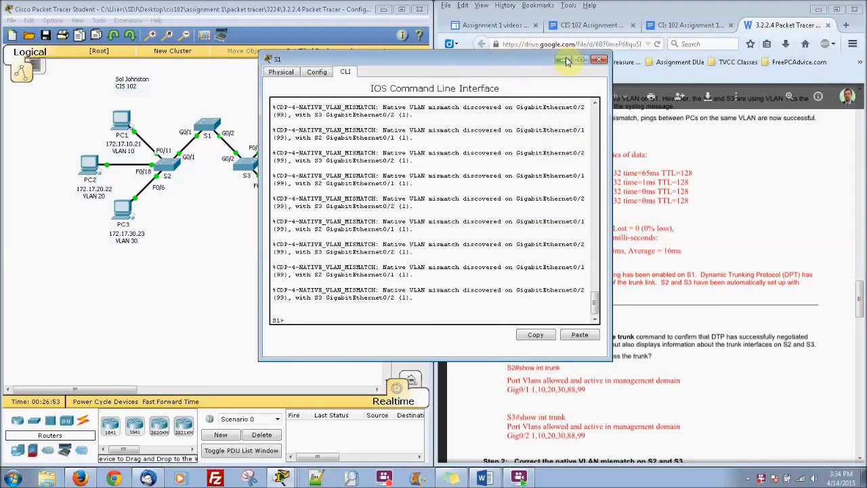
pyautogui.click(592, 59)
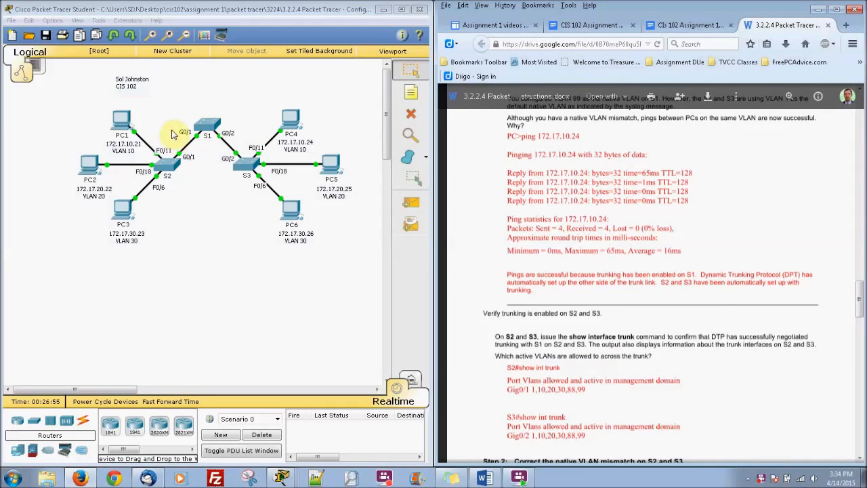
# Ping 172.17.10.24 from PC1's Command Prompt, getting 4 of 4 replies with 0% loss
pyautogui.click(124, 122)
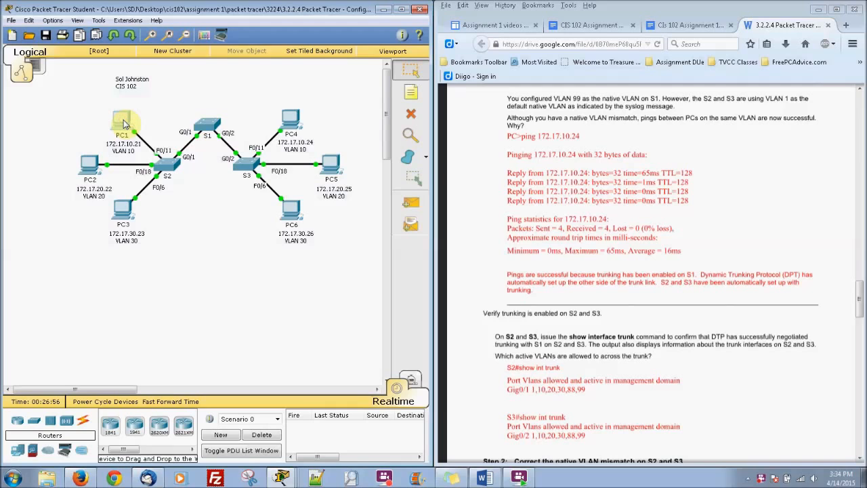
pyautogui.moveTo(407, 110); pyautogui.dragTo(138, 141)
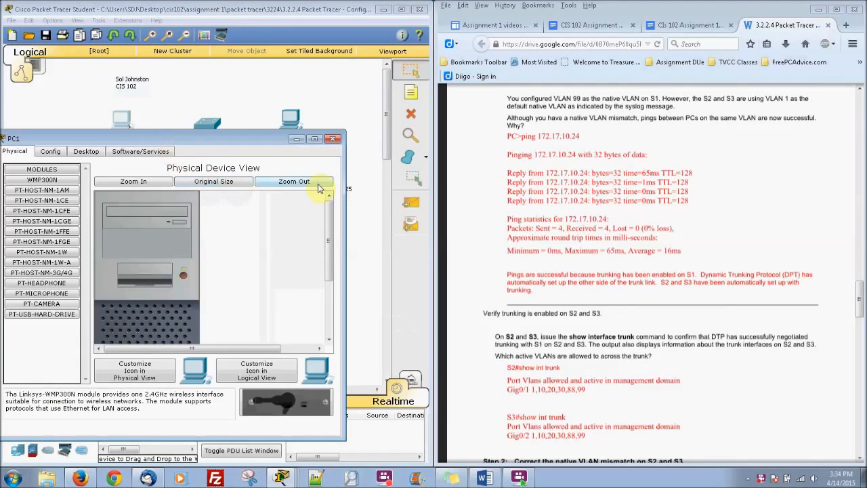
pyautogui.moveTo(247, 139); pyautogui.dragTo(294, 168)
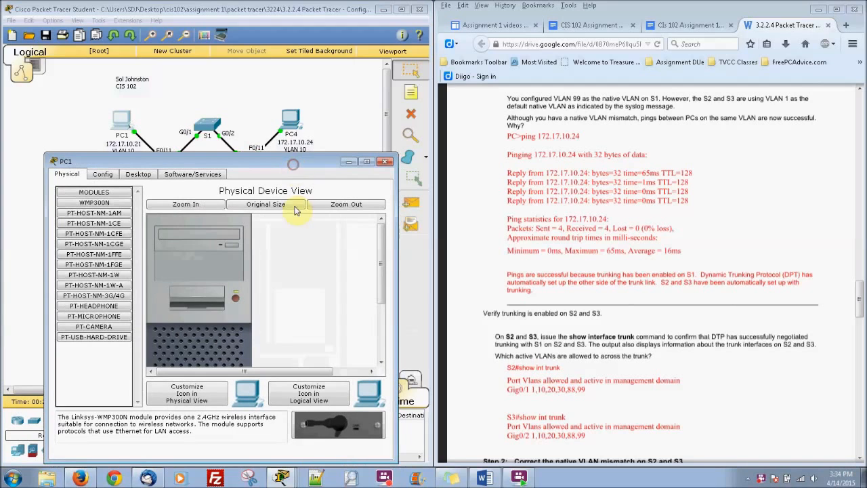
pyautogui.click(138, 174)
pyautogui.click(279, 215)
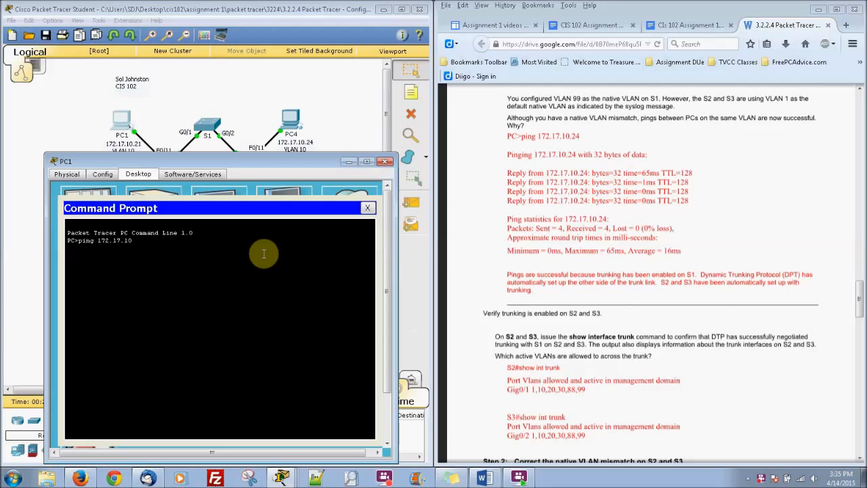
pyautogui.press('Return')
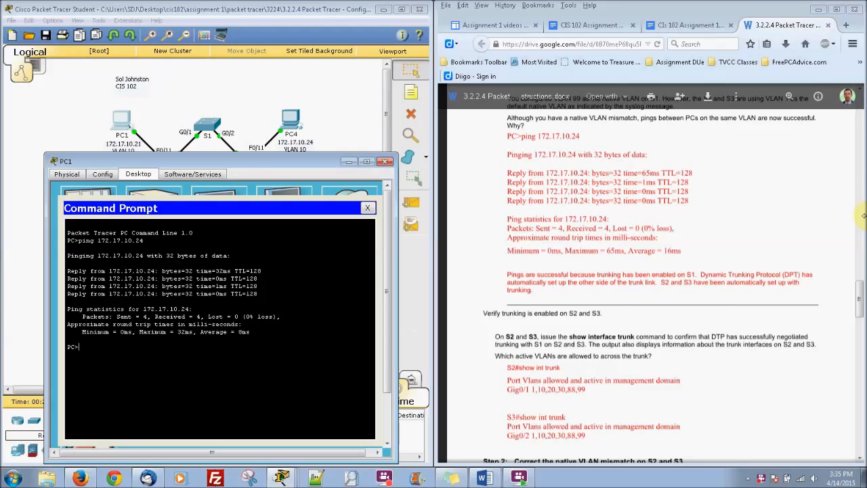
pyautogui.moveTo(859, 309); pyautogui.dragTo(862, 334)
pyautogui.click(256, 356)
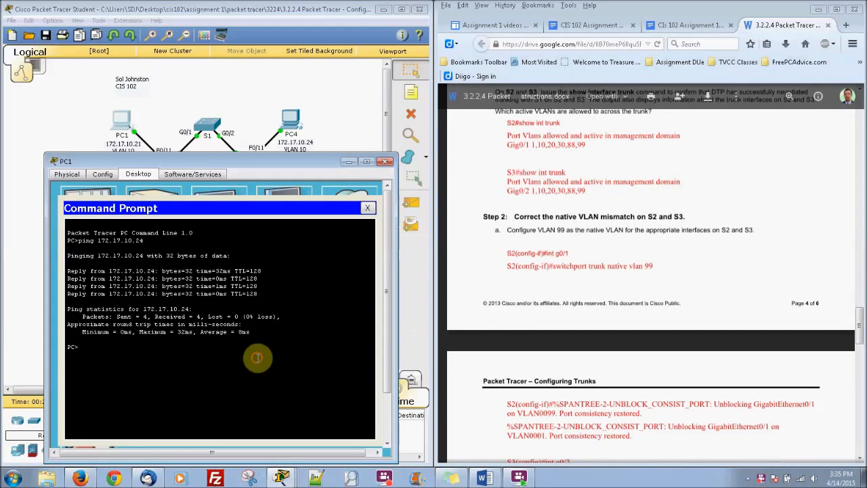
# Close PC1's window and enter privileged mode on S2's CLI
pyautogui.click(385, 161)
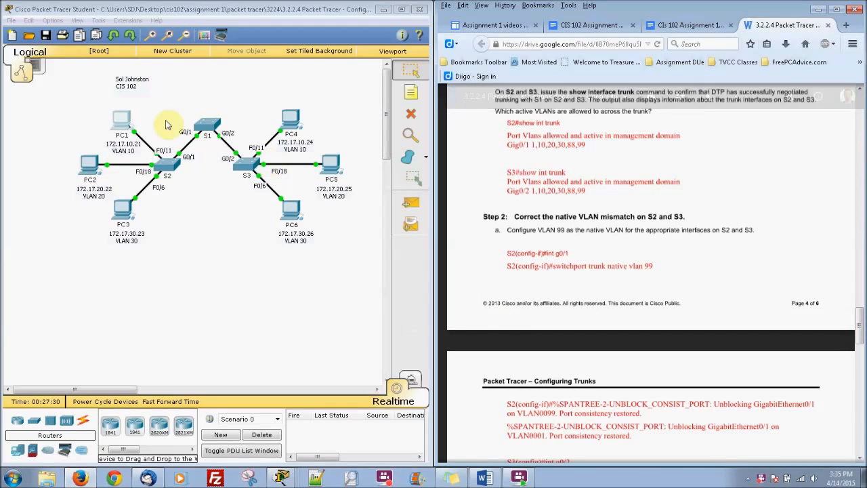
pyautogui.click(164, 163)
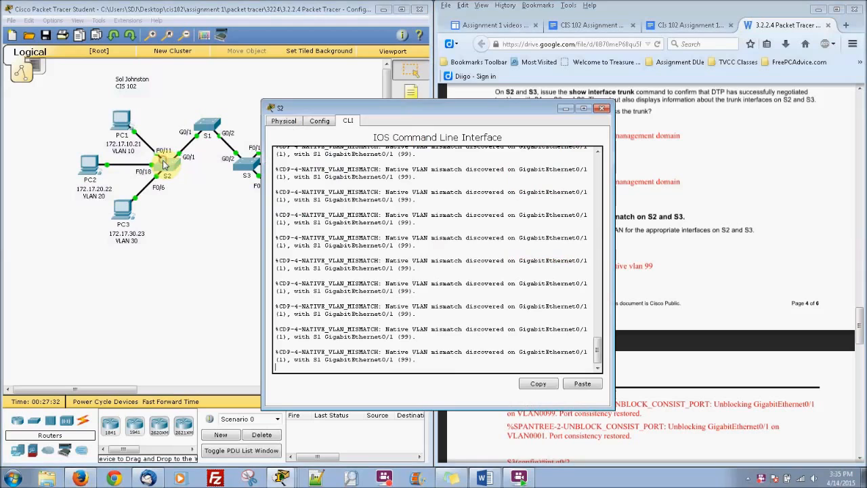
pyautogui.press('Return')
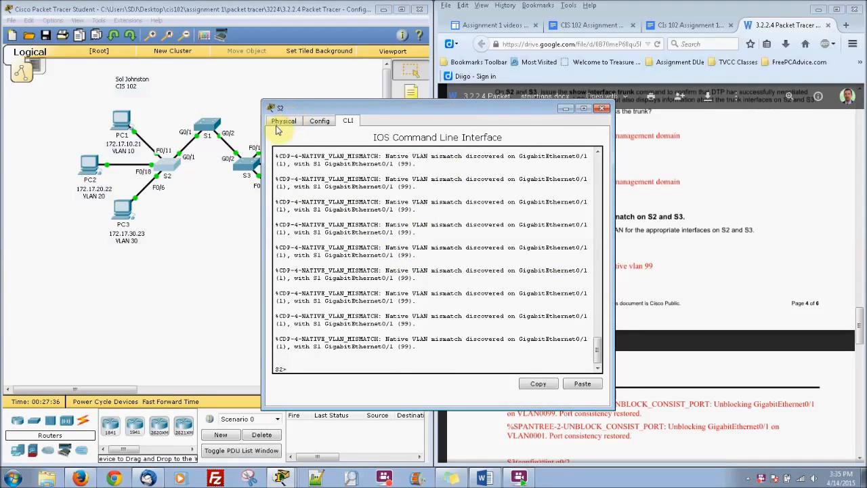
pyautogui.moveTo(475, 110); pyautogui.dragTo(277, 128)
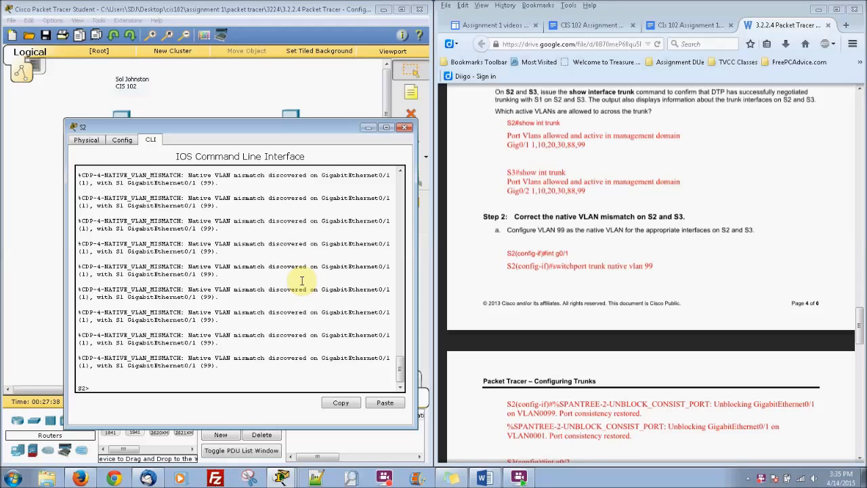
pyautogui.write('en')
pyautogui.press('Return')
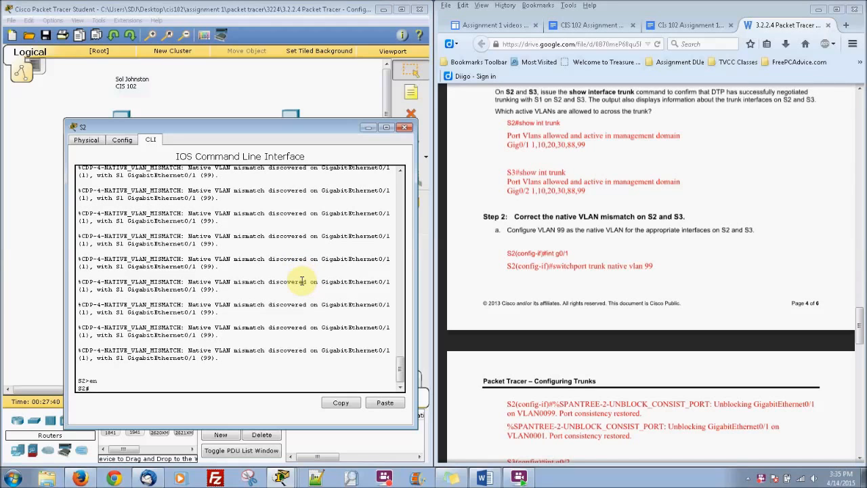
# Run show interfaces trunk on S2, confirming Gig0/1 trunks on native VLAN 1, then close it
pyautogui.write('sho int')
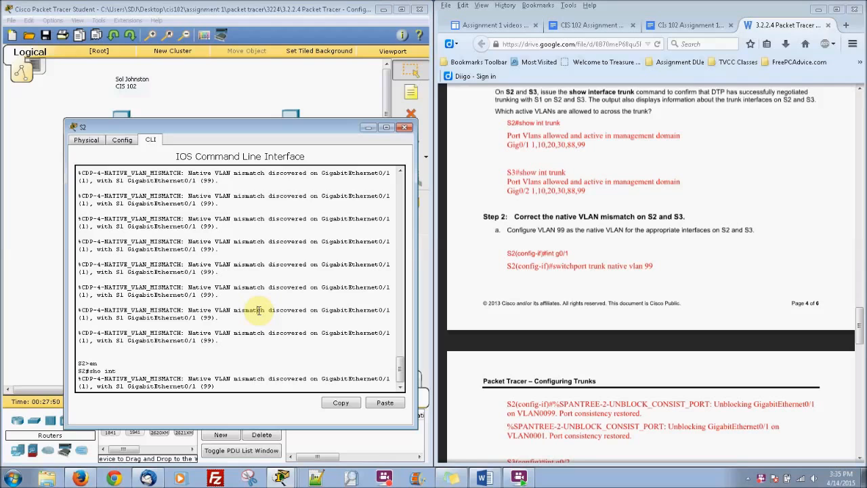
pyautogui.press('Return')
pyautogui.press('Return')
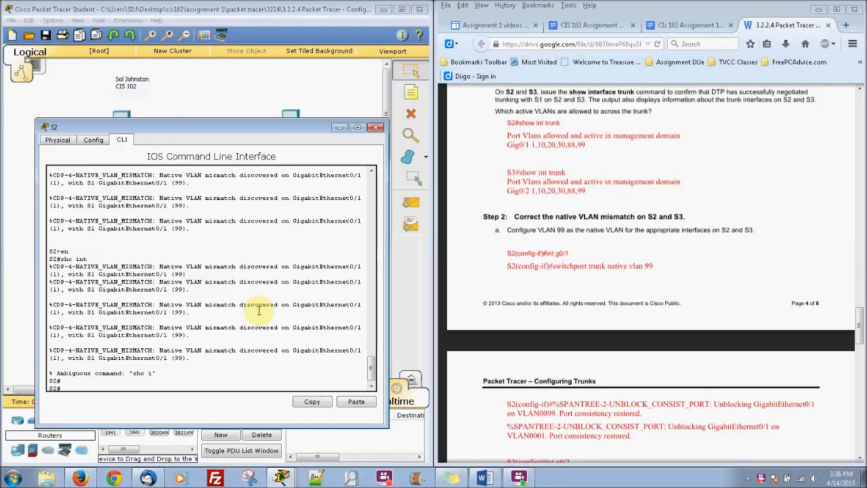
pyautogui.write('show in')
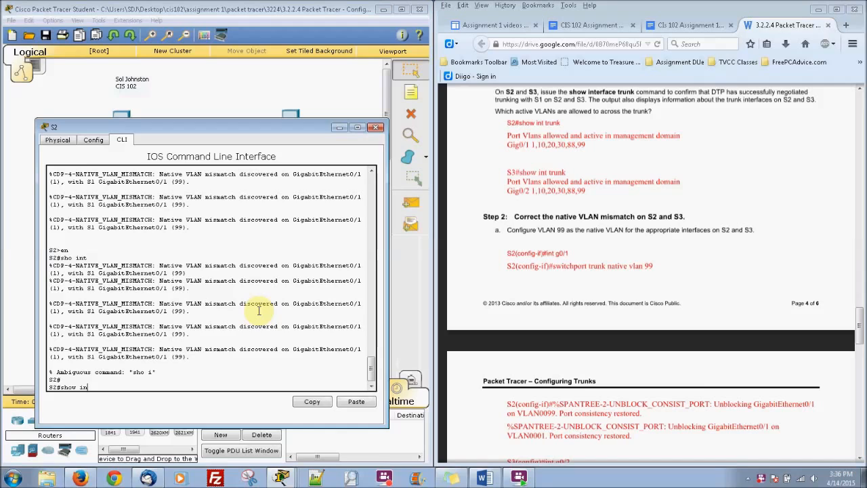
pyautogui.write('tert trunk')
pyautogui.press('Return')
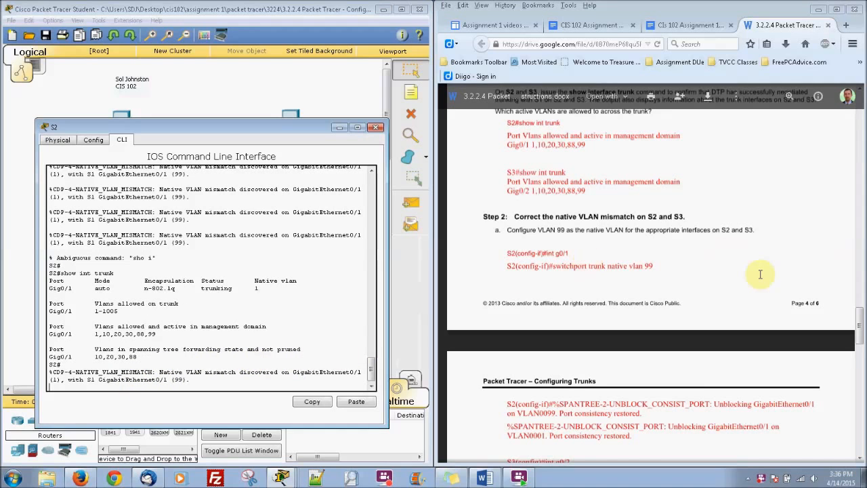
pyautogui.moveTo(858, 332); pyautogui.dragTo(861, 366)
pyautogui.click(378, 128)
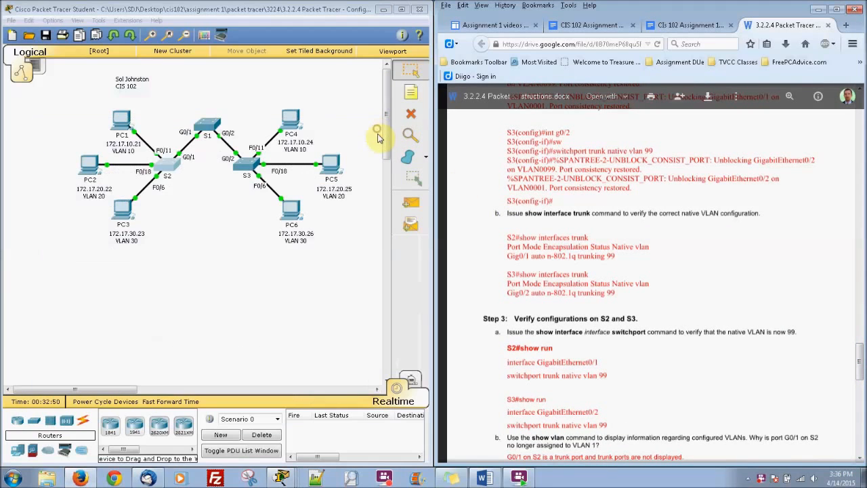
# Open S3's console and enter global configuration mode with en and conf t
pyautogui.moveTo(858, 361)
pyautogui.mouseDown()
pyautogui.moveTo(856, 333)
pyautogui.moveTo(858, 363)
pyautogui.mouseUp()
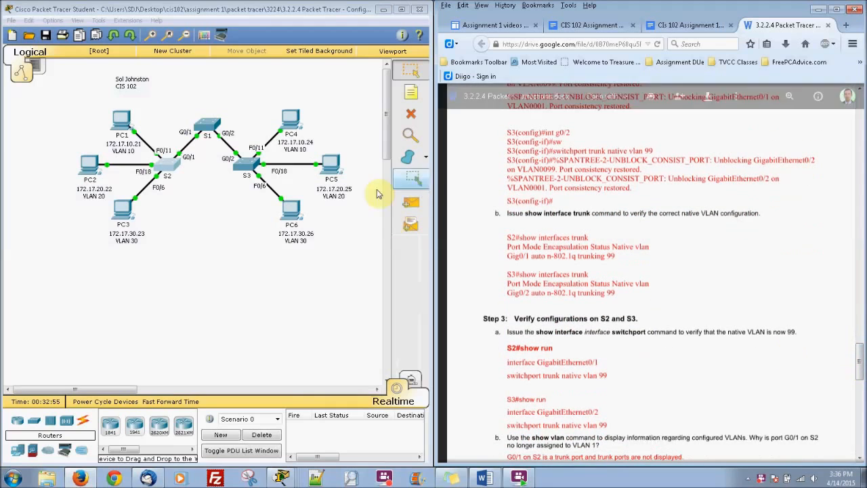
pyautogui.click(248, 165)
pyautogui.click(279, 225)
pyautogui.press('Return')
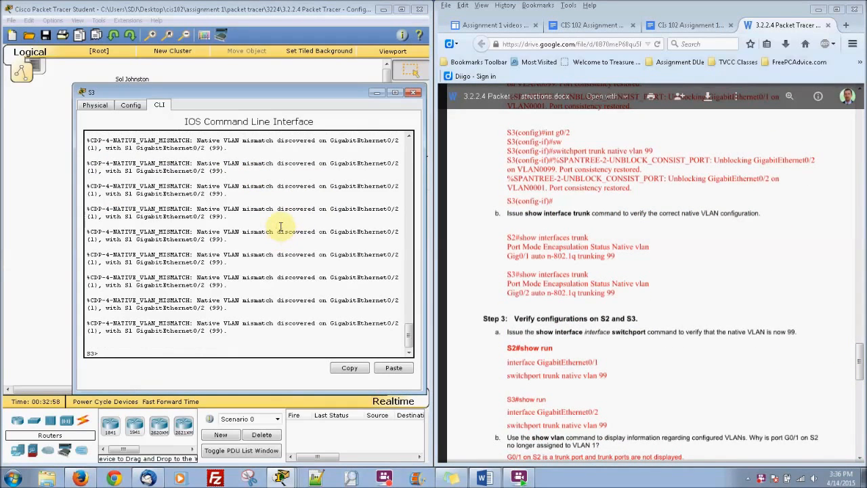
pyautogui.write('int g0')
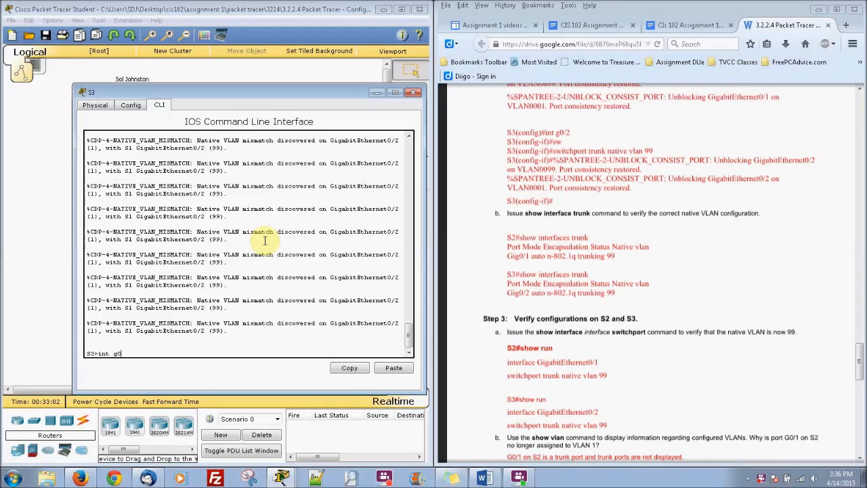
pyautogui.write('/2')
pyautogui.press('Return')
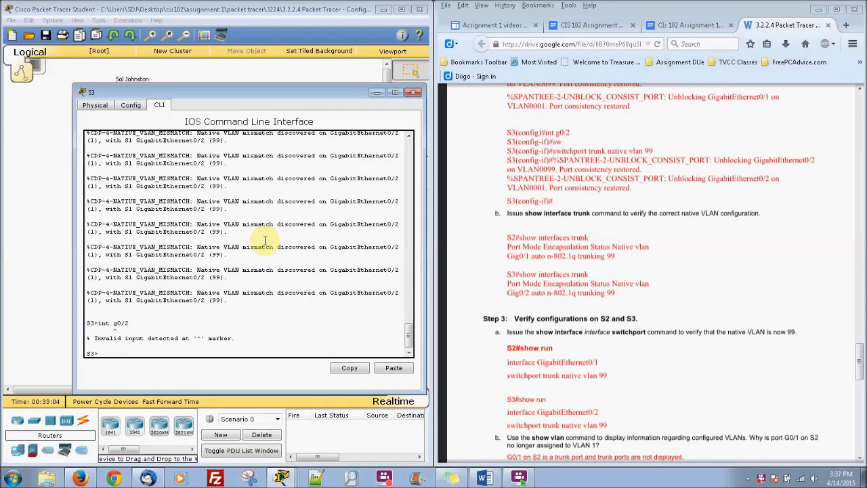
pyautogui.write('en')
pyautogui.press('Return')
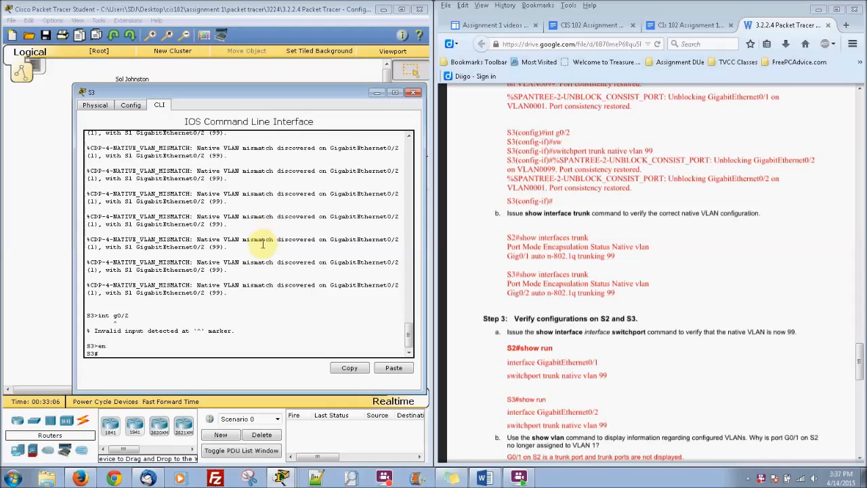
pyautogui.write('conf t')
pyautogui.press('Return')
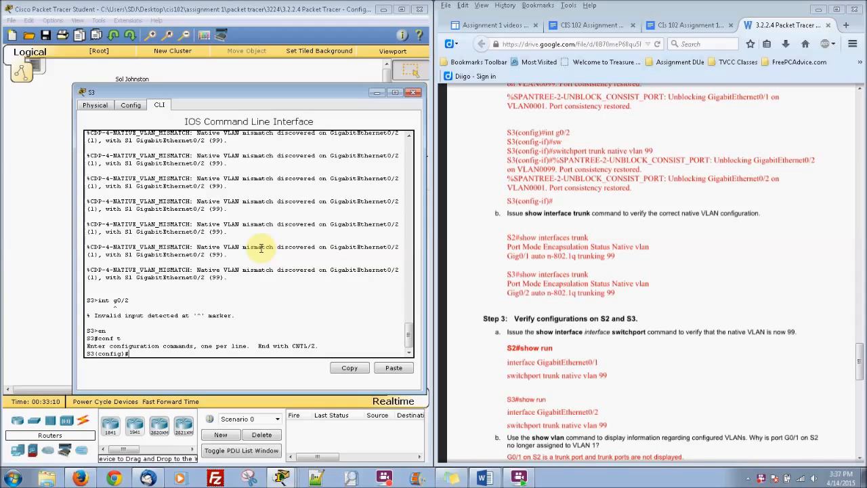
# Set switchport trunk native vlan 99 on S3's G0/2, then close the console
pyautogui.write('int g0')
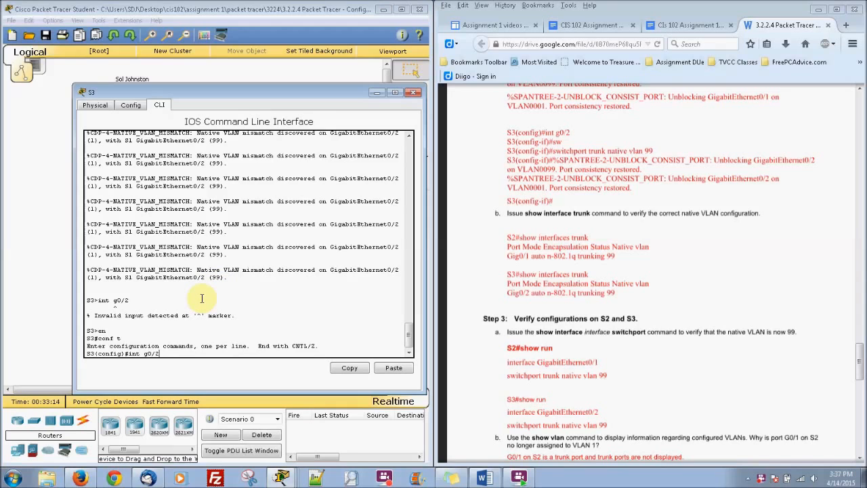
pyautogui.write('/2')
pyautogui.press('Return')
pyautogui.moveTo(253, 97)
pyautogui.mouseDown()
pyautogui.moveTo(251, 225)
pyautogui.moveTo(237, 102)
pyautogui.mouseUp()
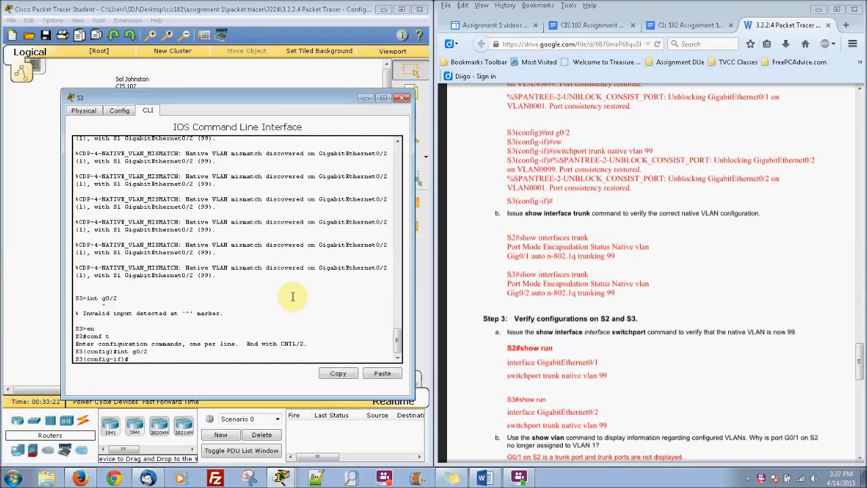
pyautogui.write('w')
pyautogui.press('Tab')
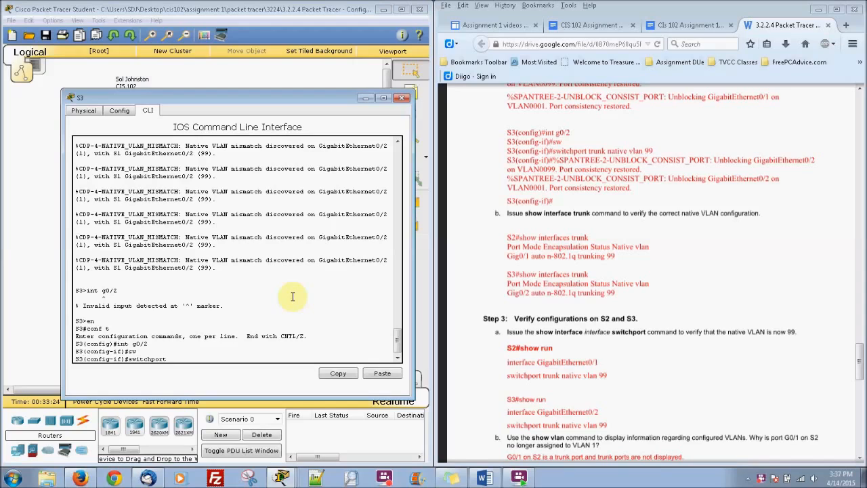
pyautogui.write('trunk native vlan 99')
pyautogui.press('Return')
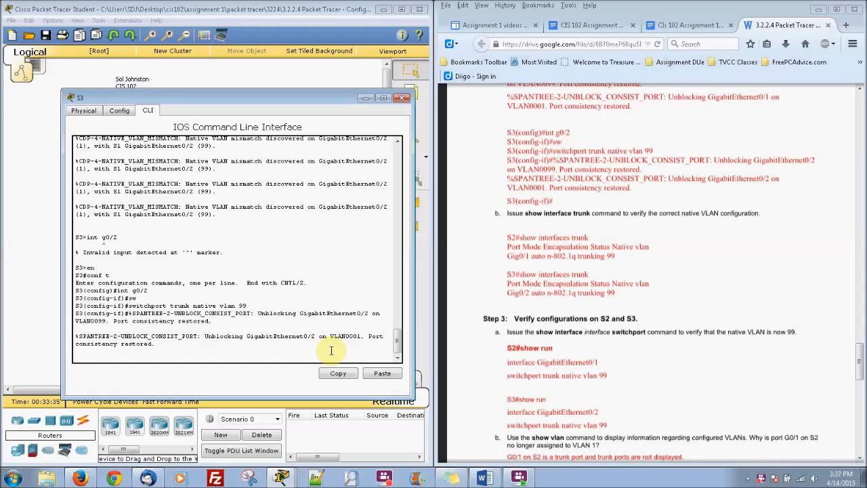
pyautogui.press('Return')
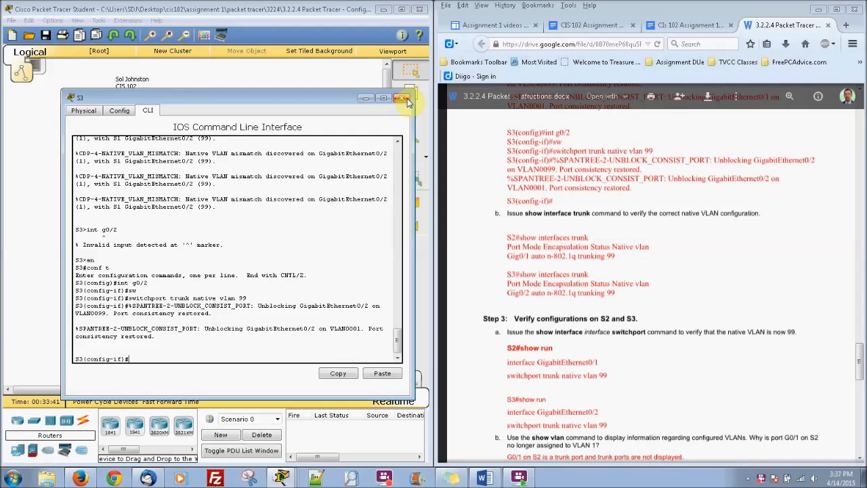
pyautogui.click(365, 99)
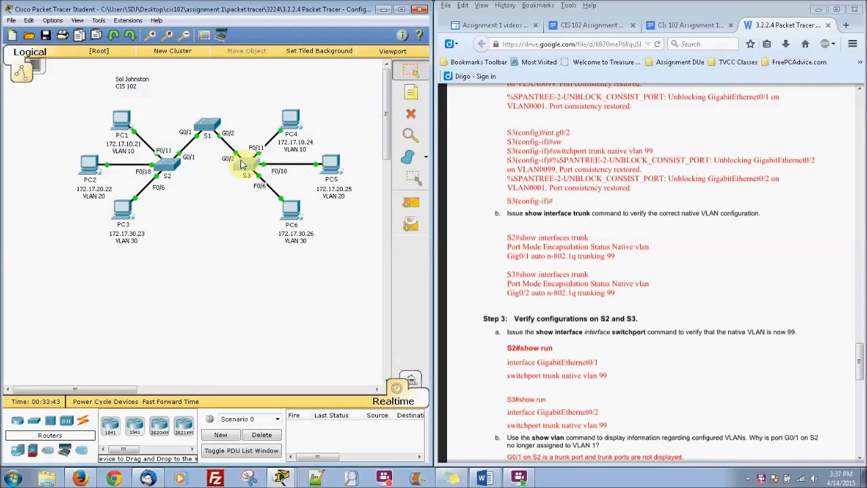
# Run show interfaces trunk on S2, showing Gig0/1 still using native VLAN 1
pyautogui.click(178, 165)
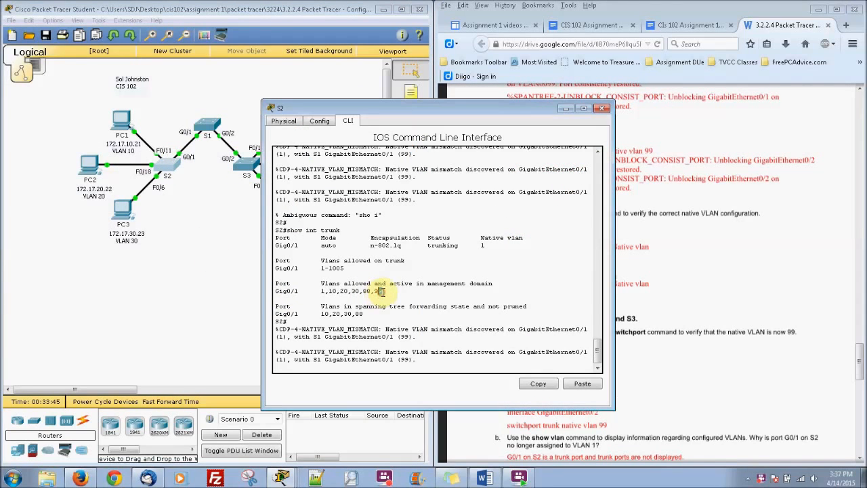
pyautogui.moveTo(405, 106); pyautogui.dragTo(205, 120)
pyautogui.write('show in')
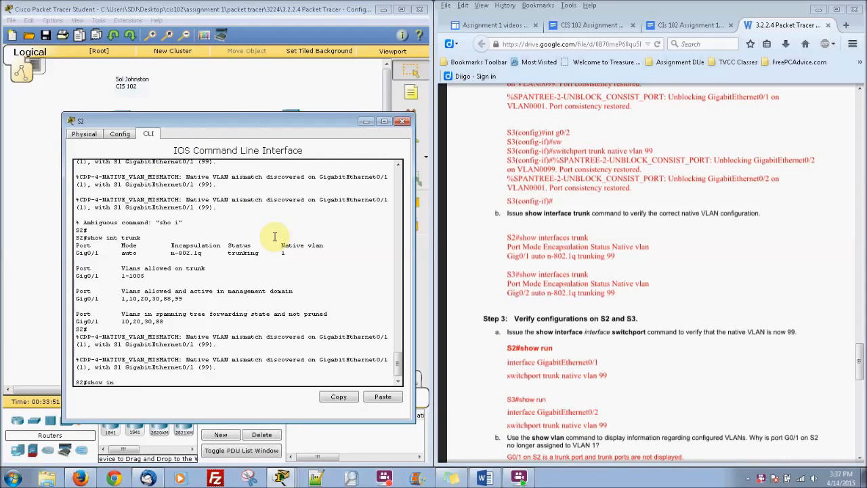
pyautogui.write('ter')
pyautogui.press('Tab')
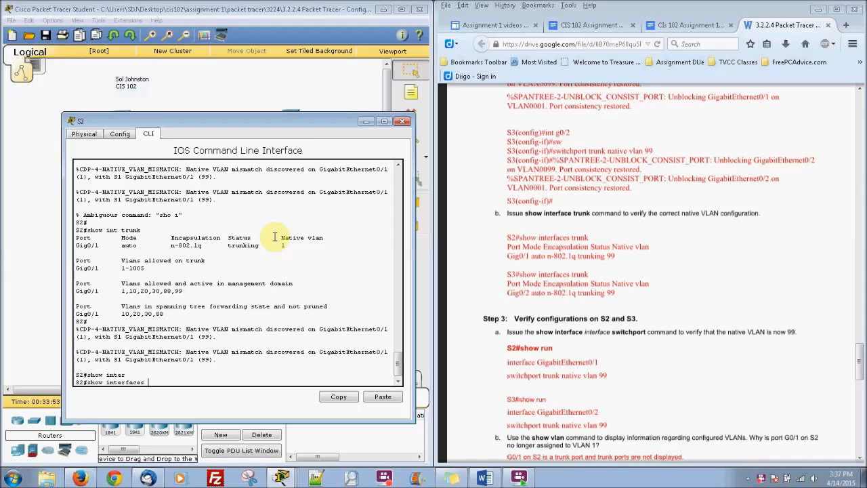
pyautogui.write('trunk')
pyautogui.press('Return')
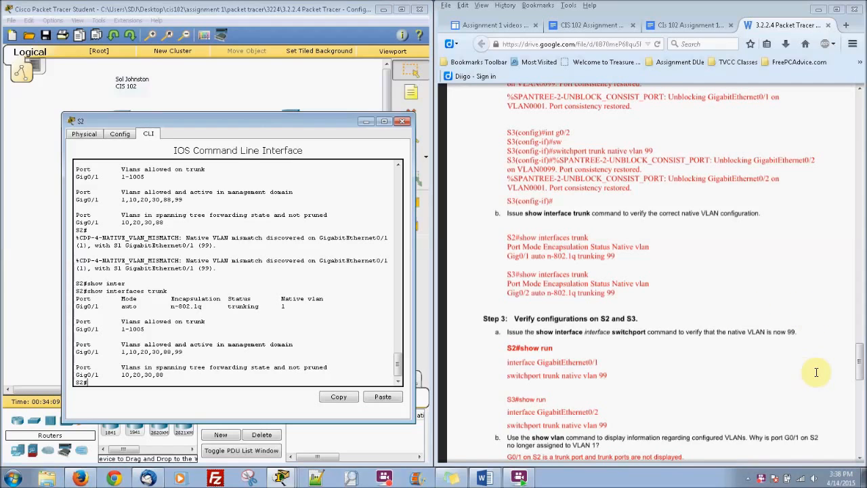
pyautogui.moveTo(860, 376); pyautogui.dragTo(862, 390)
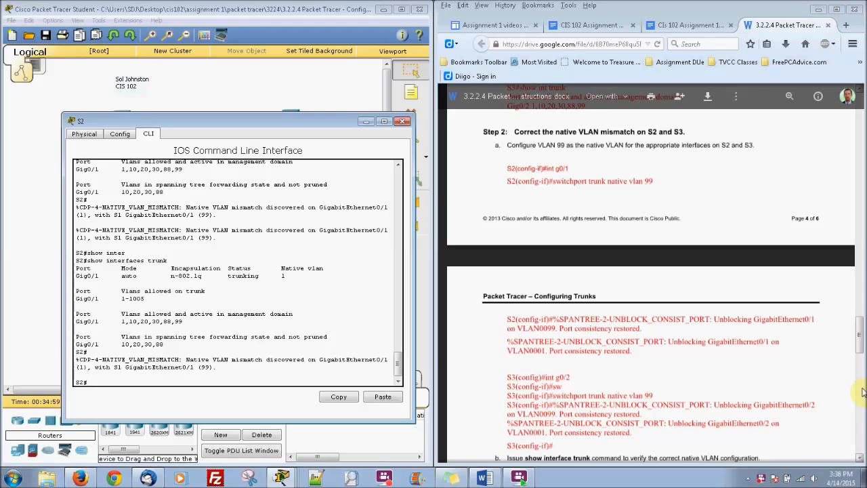
pyautogui.write('in g0')
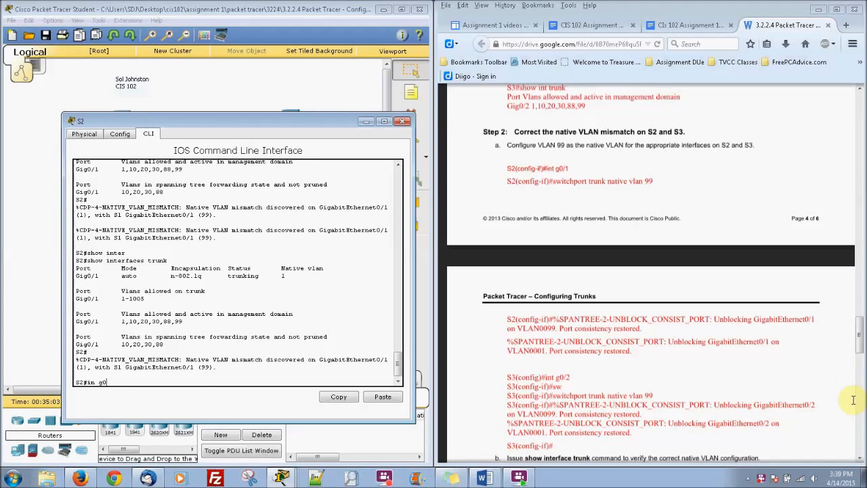
pyautogui.write('/1')
# Apply switchport trunk native vlan 99 to S2's G0/1 under conf t, then return with end
pyautogui.press('Return')
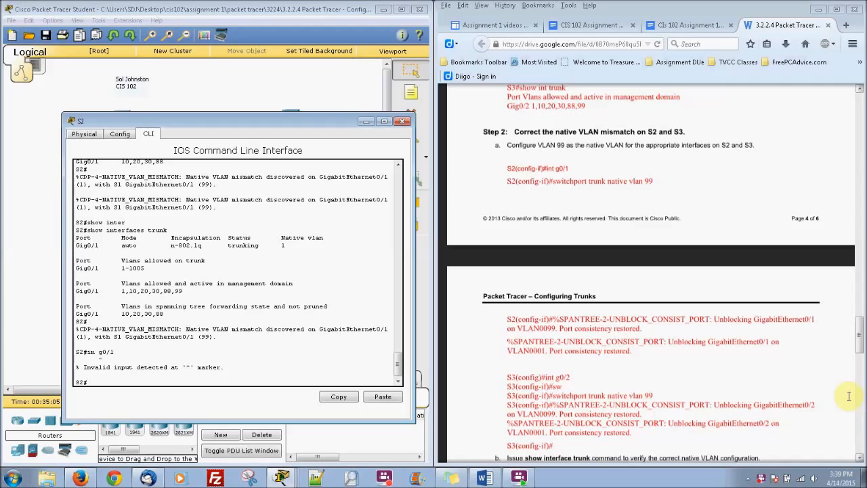
pyautogui.write('conf t')
pyautogui.press('Return')
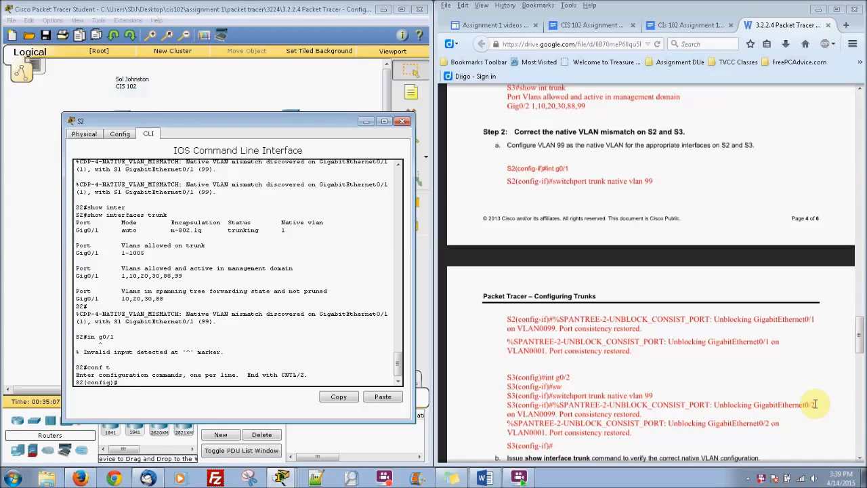
pyautogui.write('int')
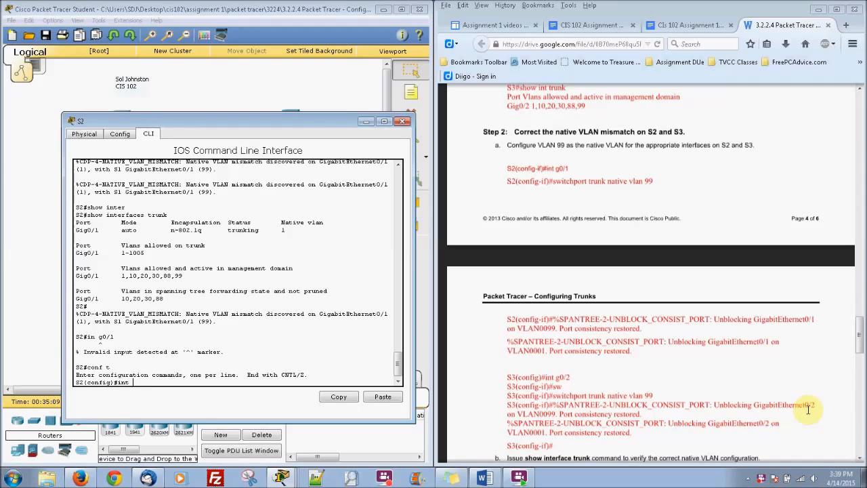
pyautogui.write(' g0/1')
pyautogui.press('Return')
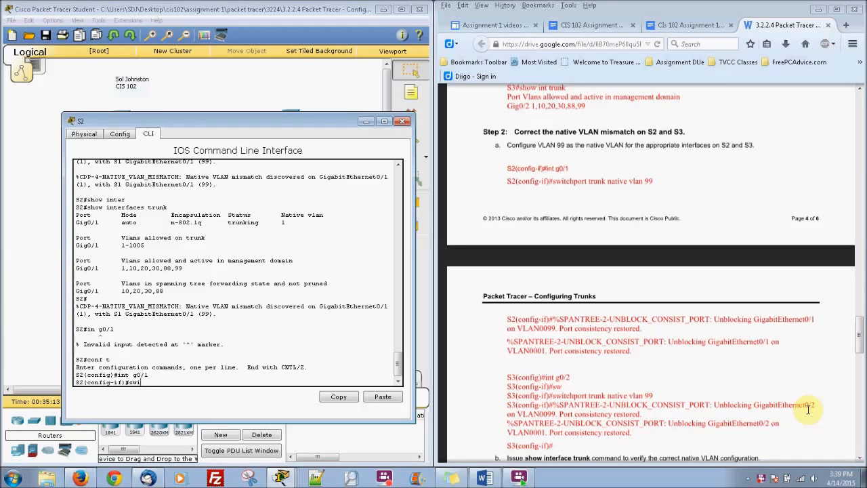
pyautogui.write('switchport trunk native vlan 99')
pyautogui.press('Return')
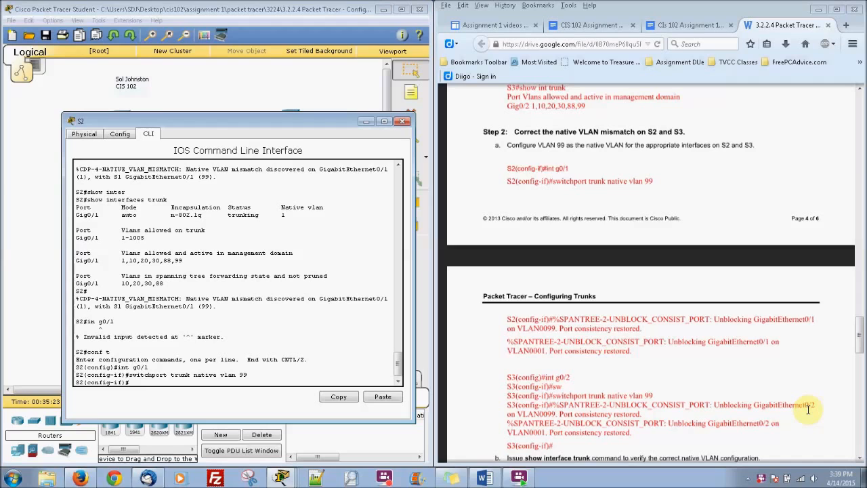
pyautogui.write('end')
pyautogui.press('Return')
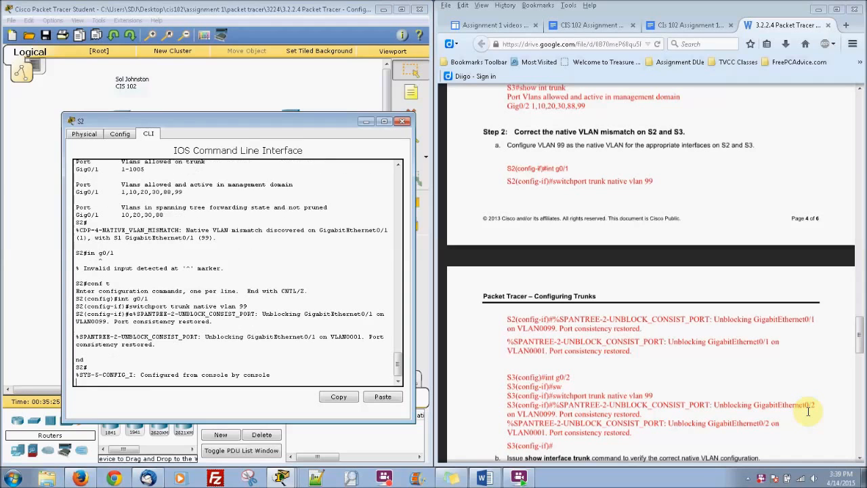
pyautogui.press('Return')
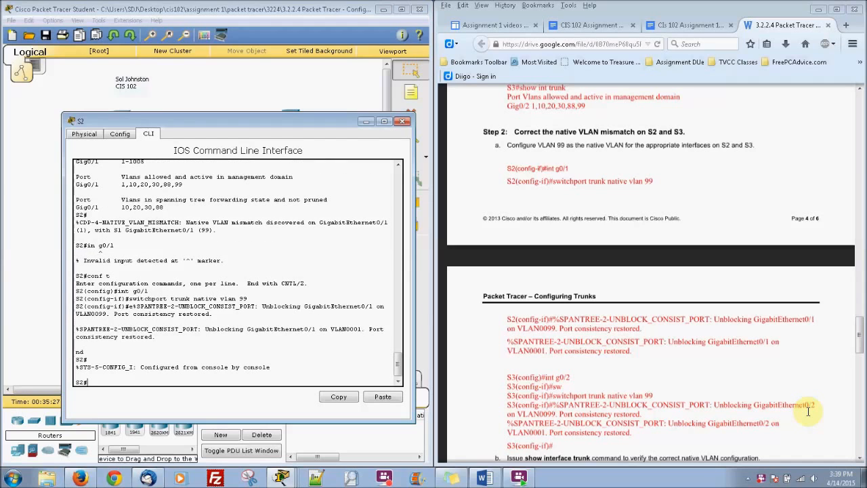
# On S2, run show interfaces trunk to confirm Gig0/1 uses native VLAN 99, then run show run
pyautogui.scroll(-1, 860, 352)
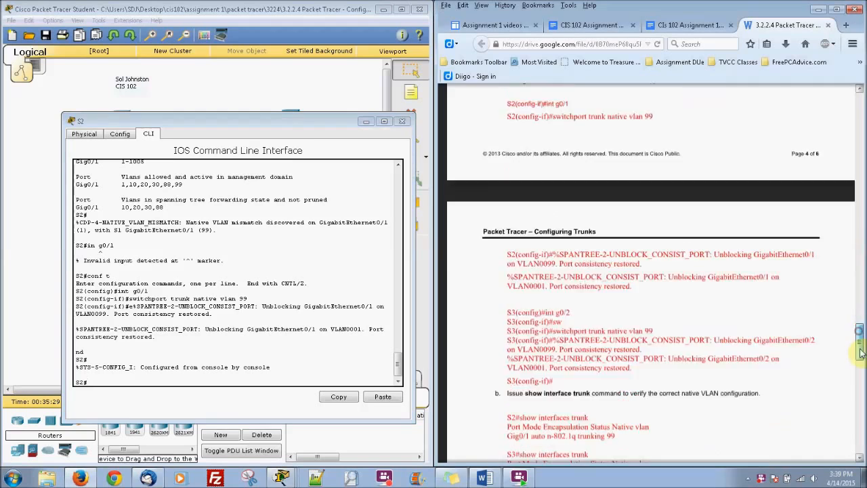
pyautogui.scroll(-5, 860, 352)
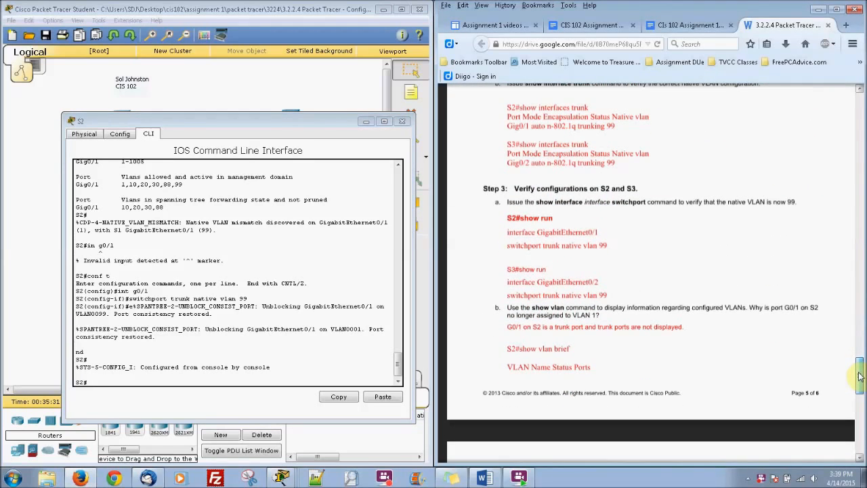
pyautogui.click(232, 366)
pyautogui.write('show int')
pyautogui.press('Tab')
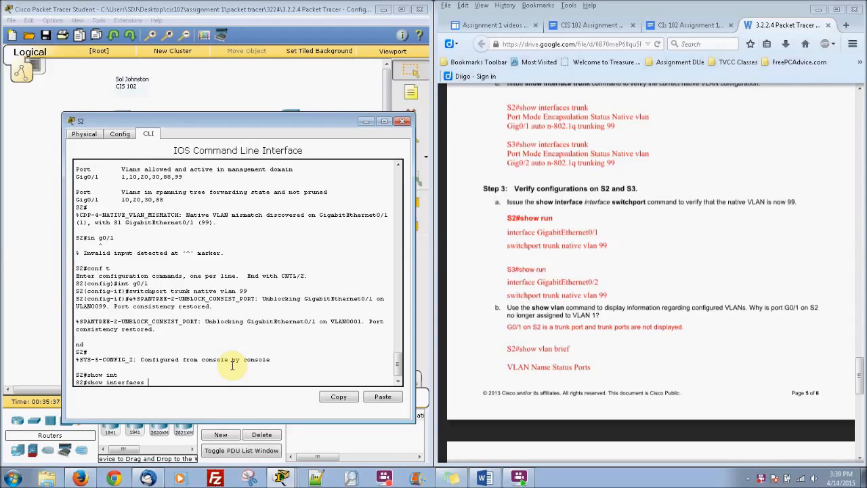
pyautogui.write('trunk')
pyautogui.press('Return')
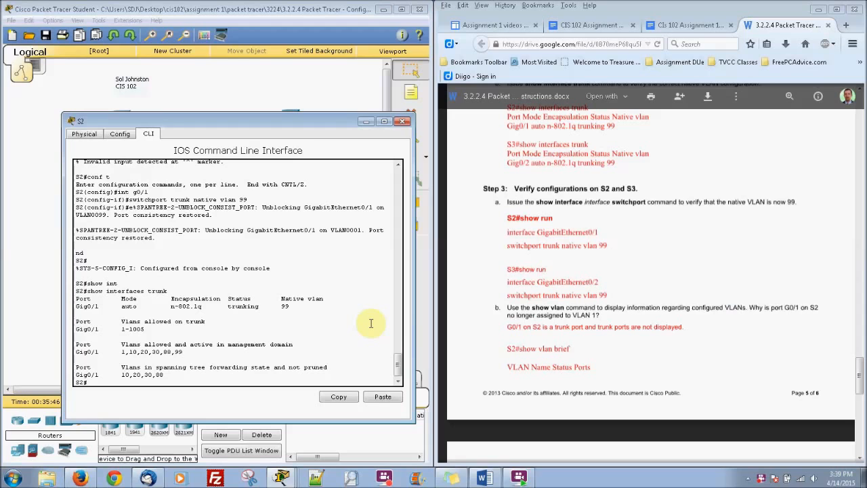
pyautogui.write('how run')
pyautogui.press('Return')
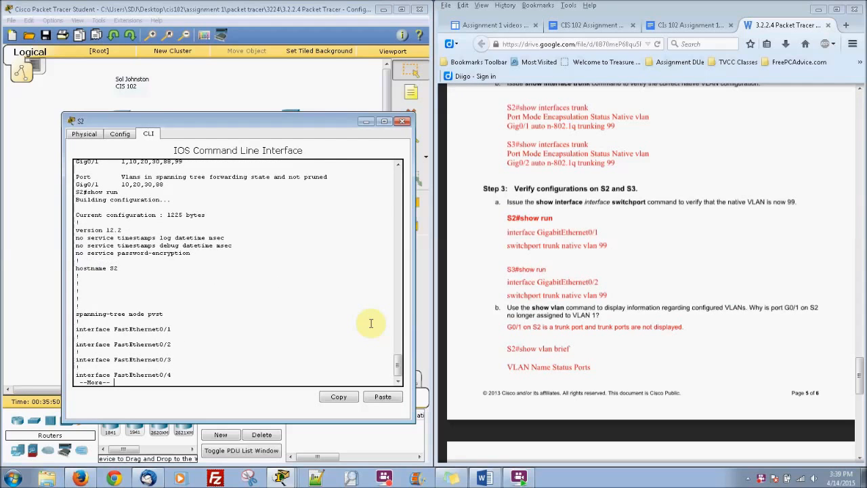